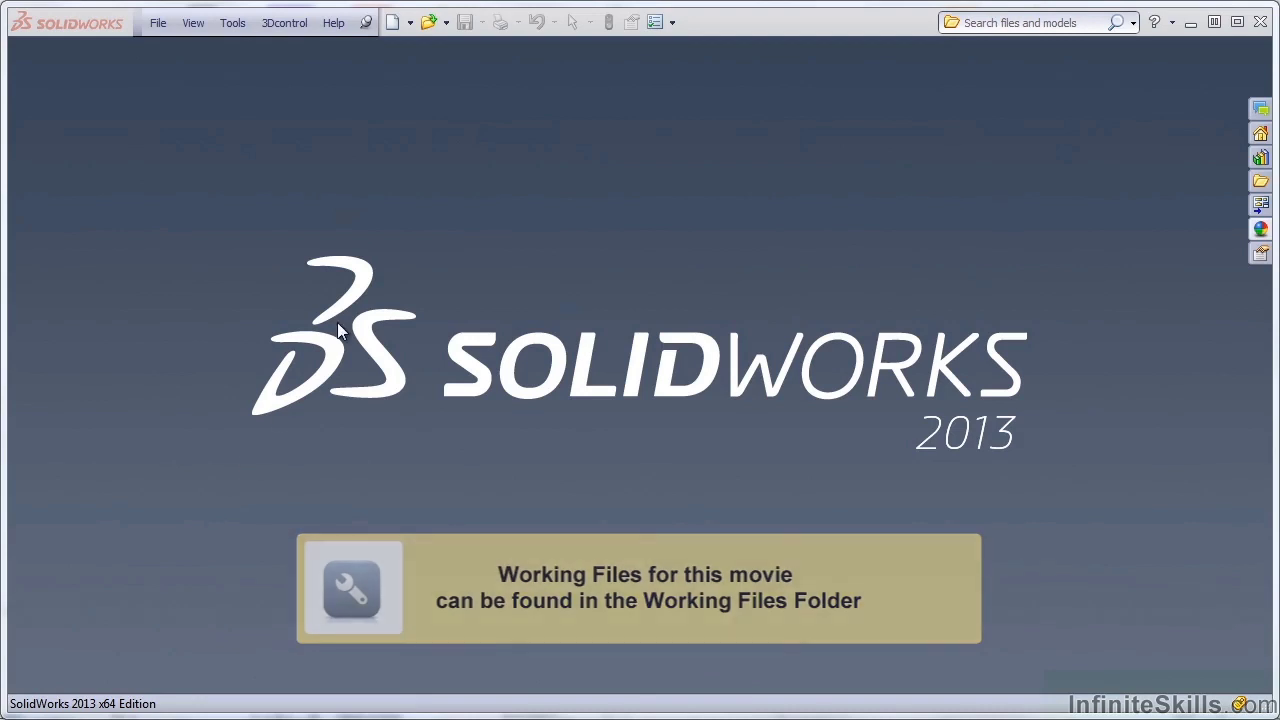
Create a new part from the Infinite Skills Part Template and sketch a center rectangle about 13 by 11 in on the Front XY plane
left_click(393, 23)
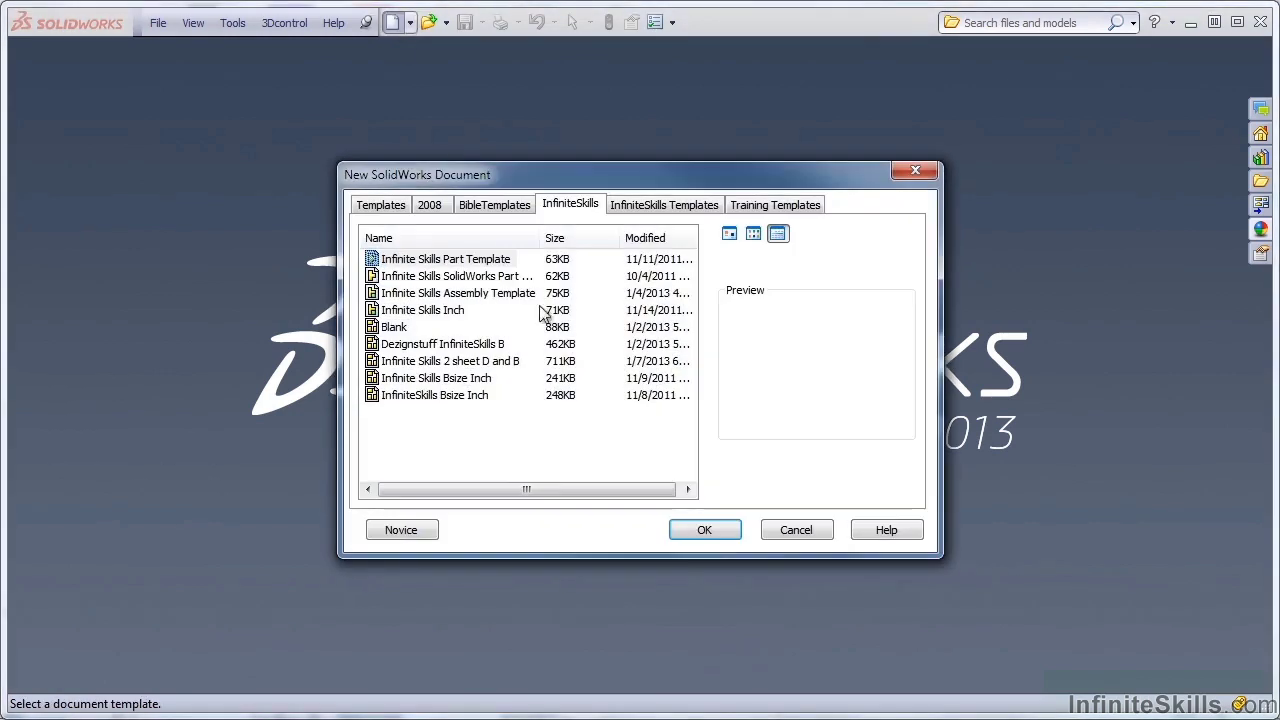
left_click(712, 528)
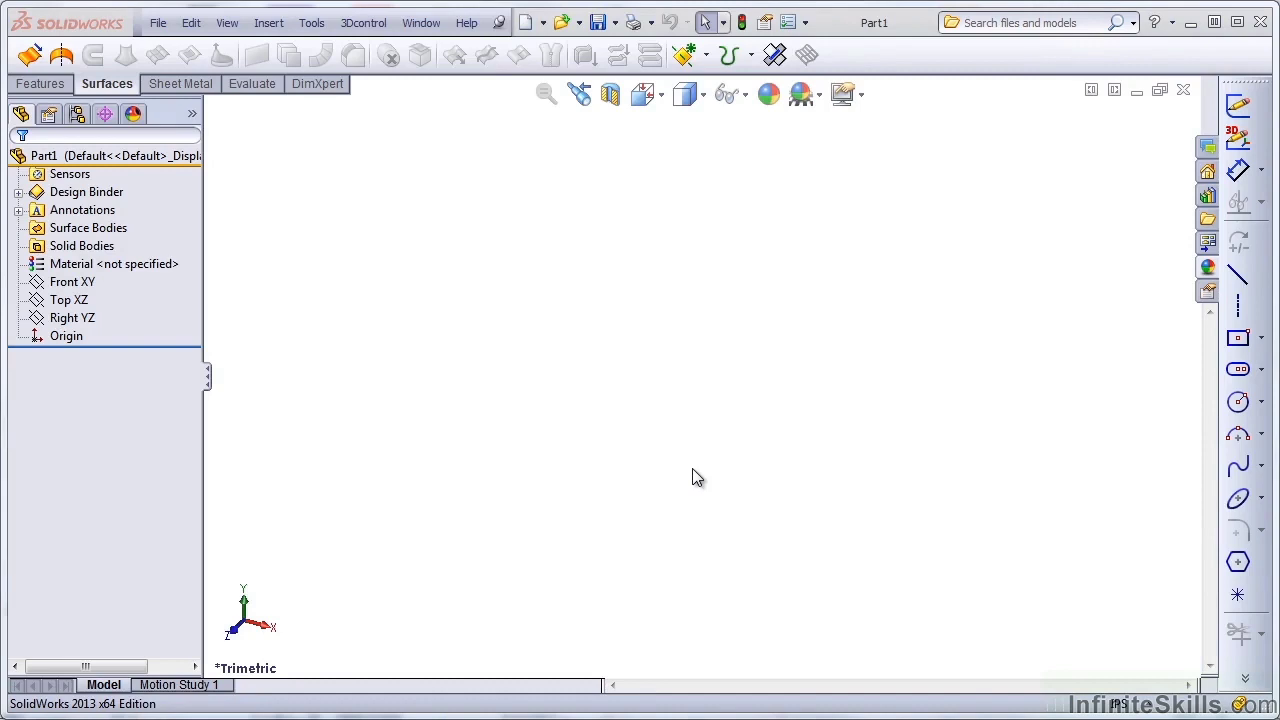
left_click(1237, 338)
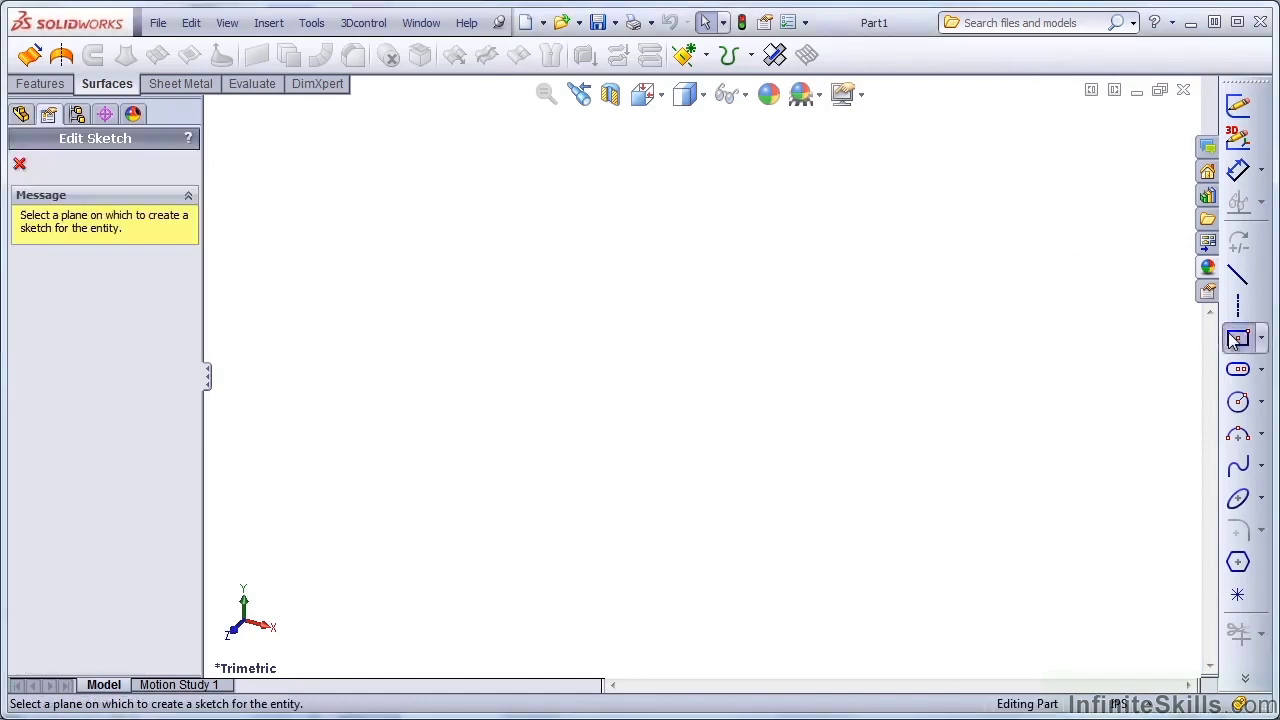
left_click(655, 243)
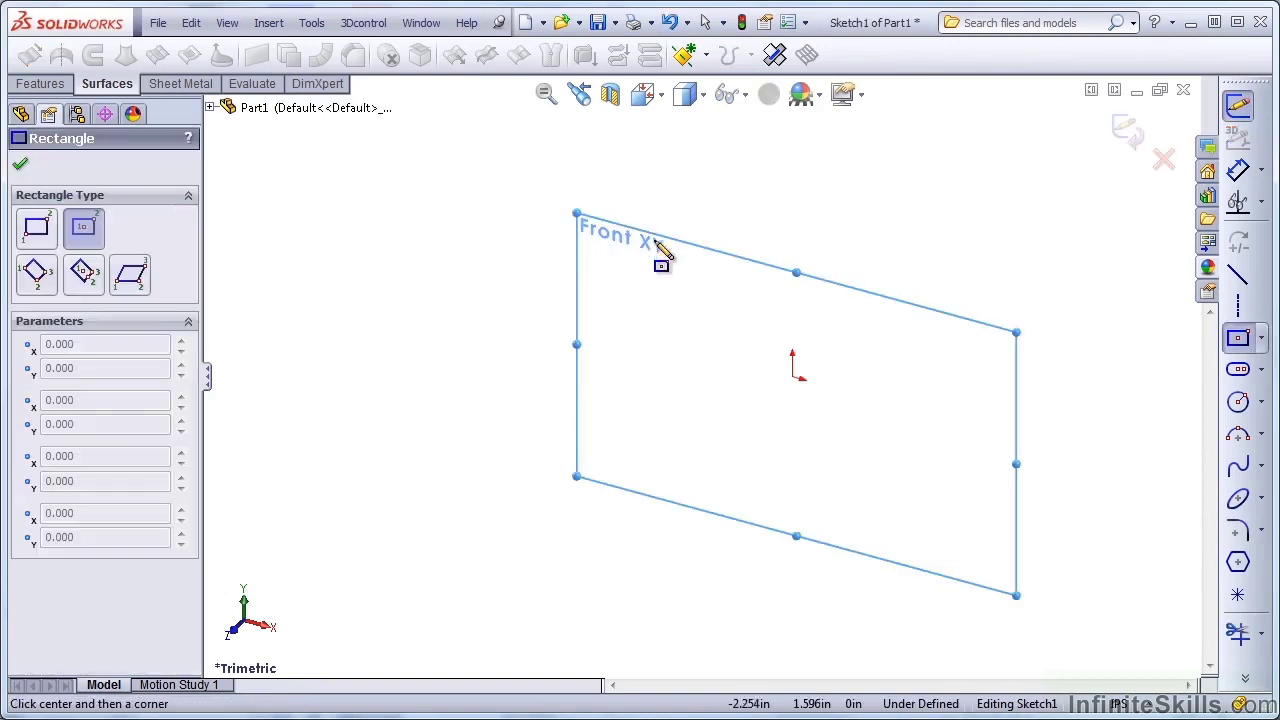
left_click(577, 474)
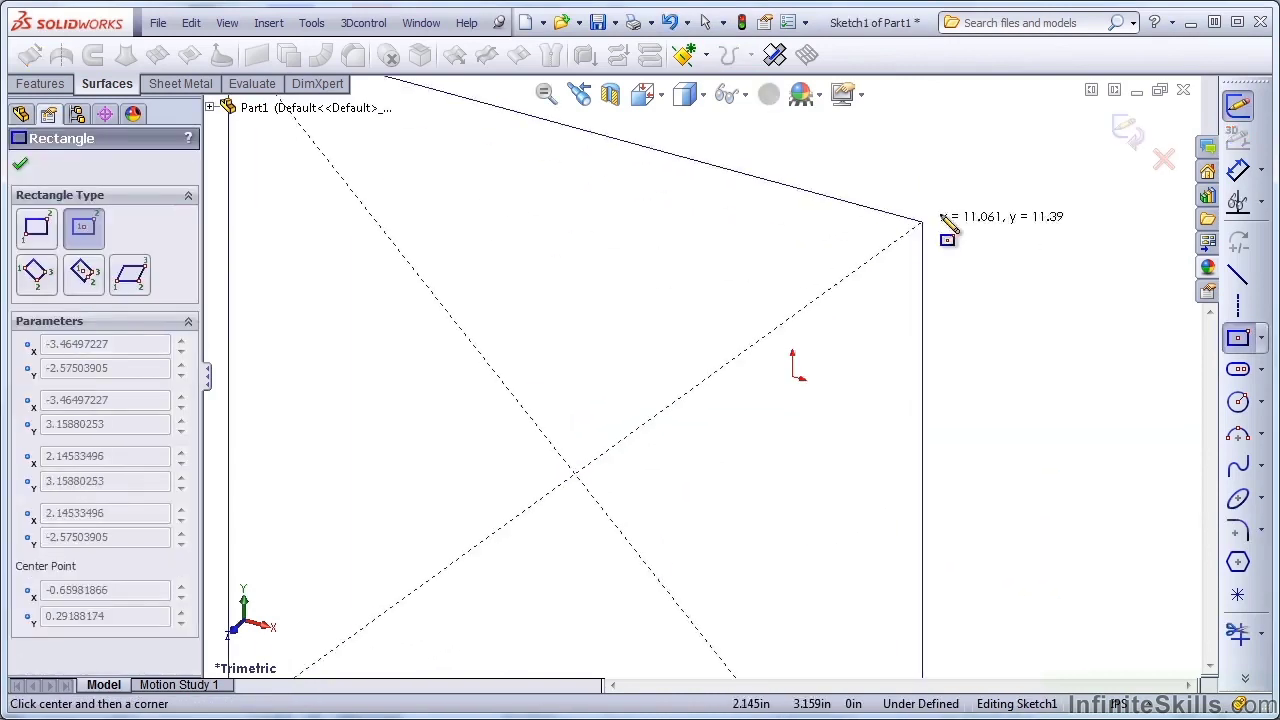
left_click(993, 249)
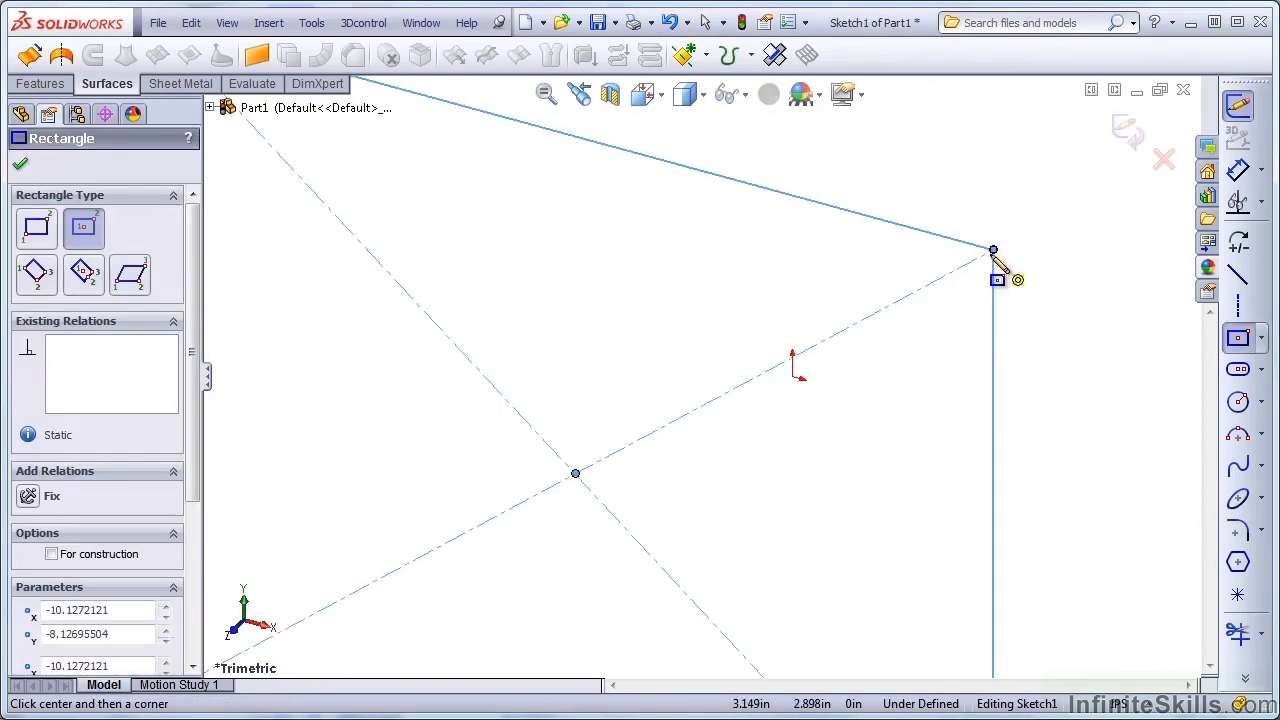
Extrude the rectangle as a blind boss 0.050 in thick to form a thin plate
left_click(45, 84)
left_click(30, 57)
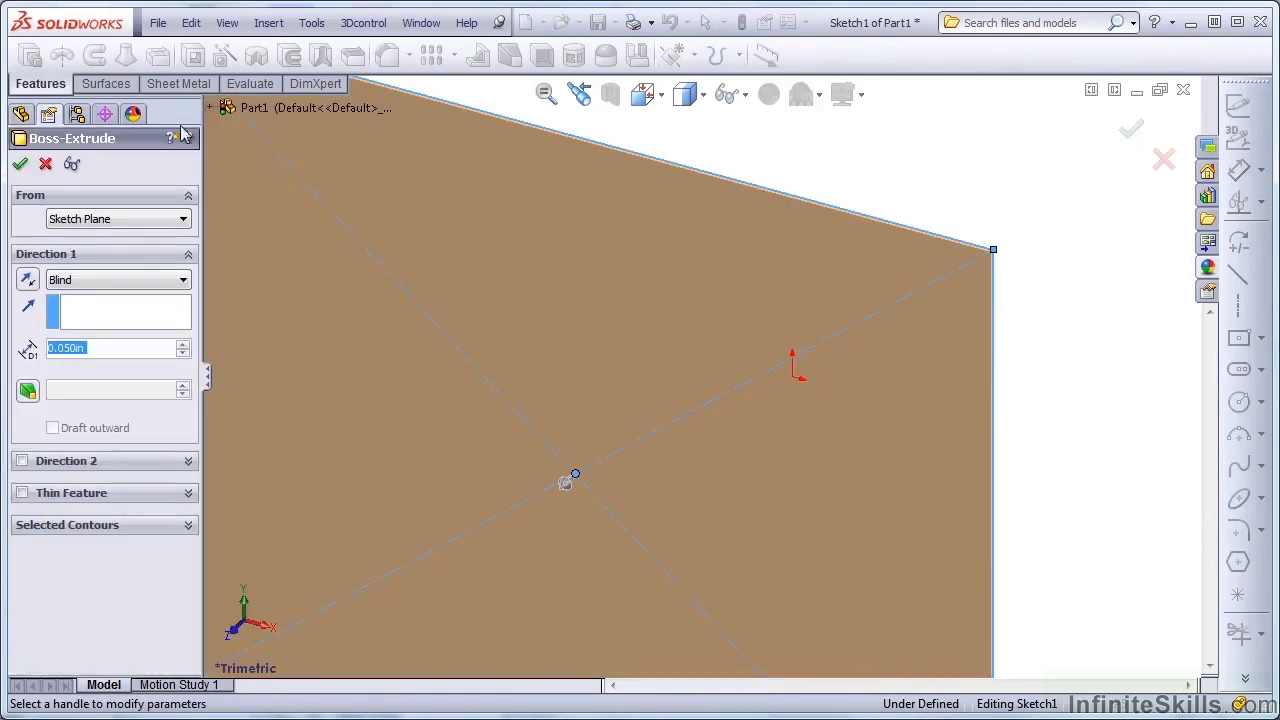
left_click(21, 166)
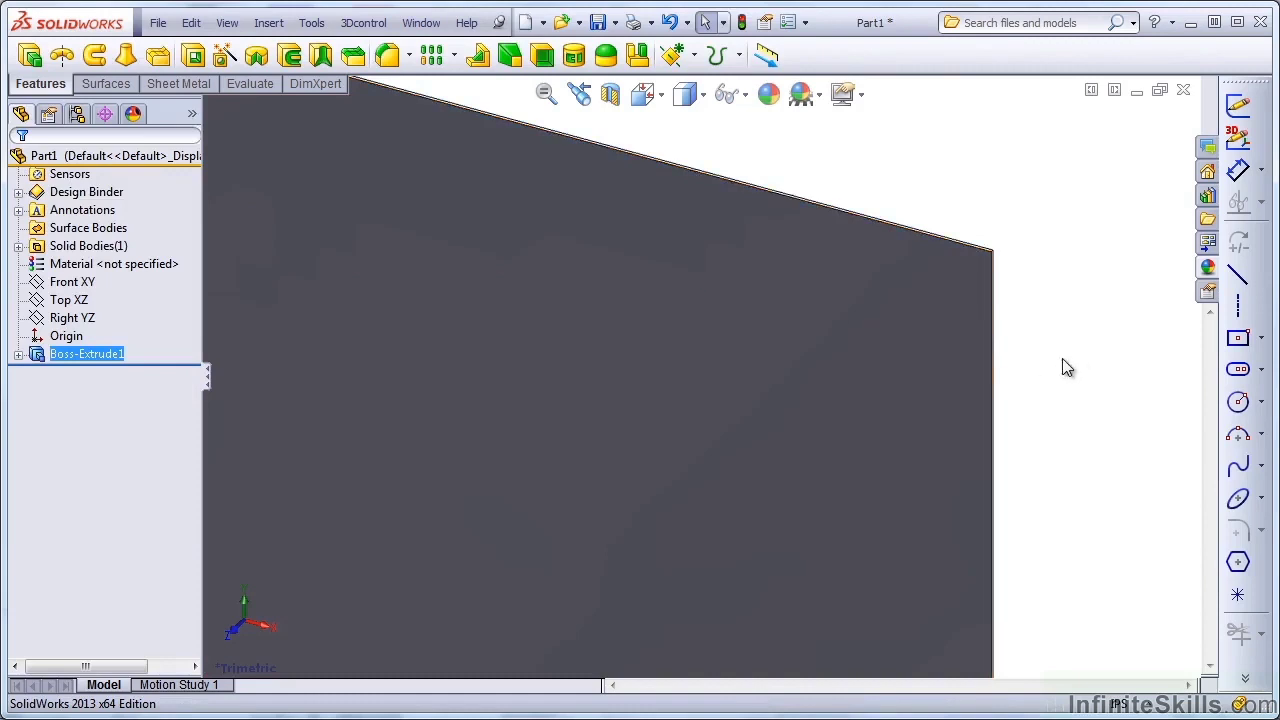
left_click(1076, 358)
key("ctrl+5")
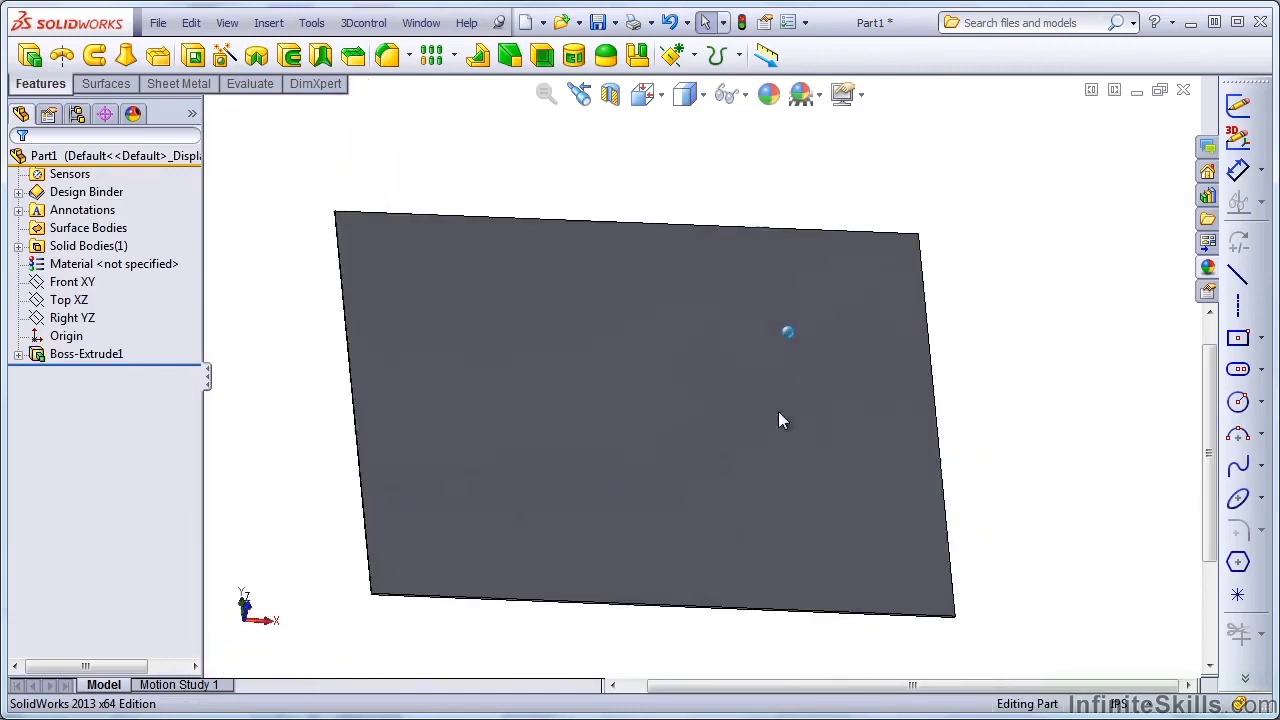
Sketch a circle of about 1.33 in radius near the middle of the plate's large face
left_click(636, 392)
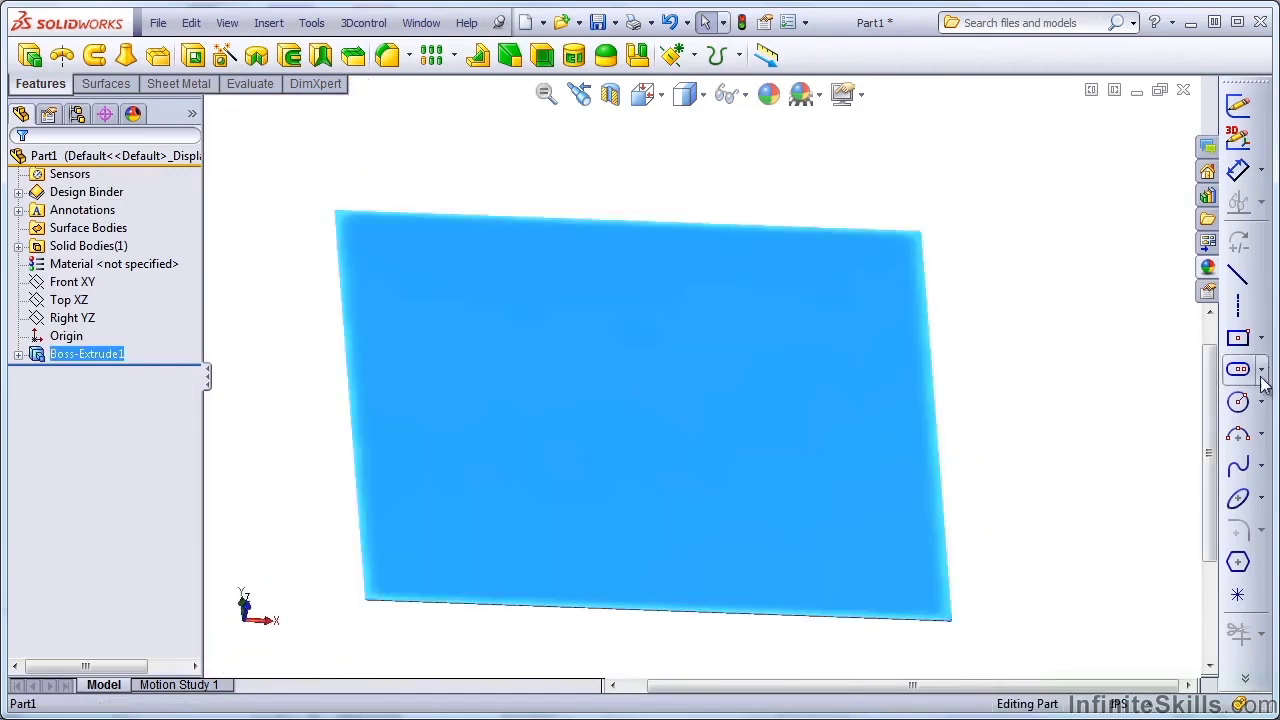
left_click(1240, 402)
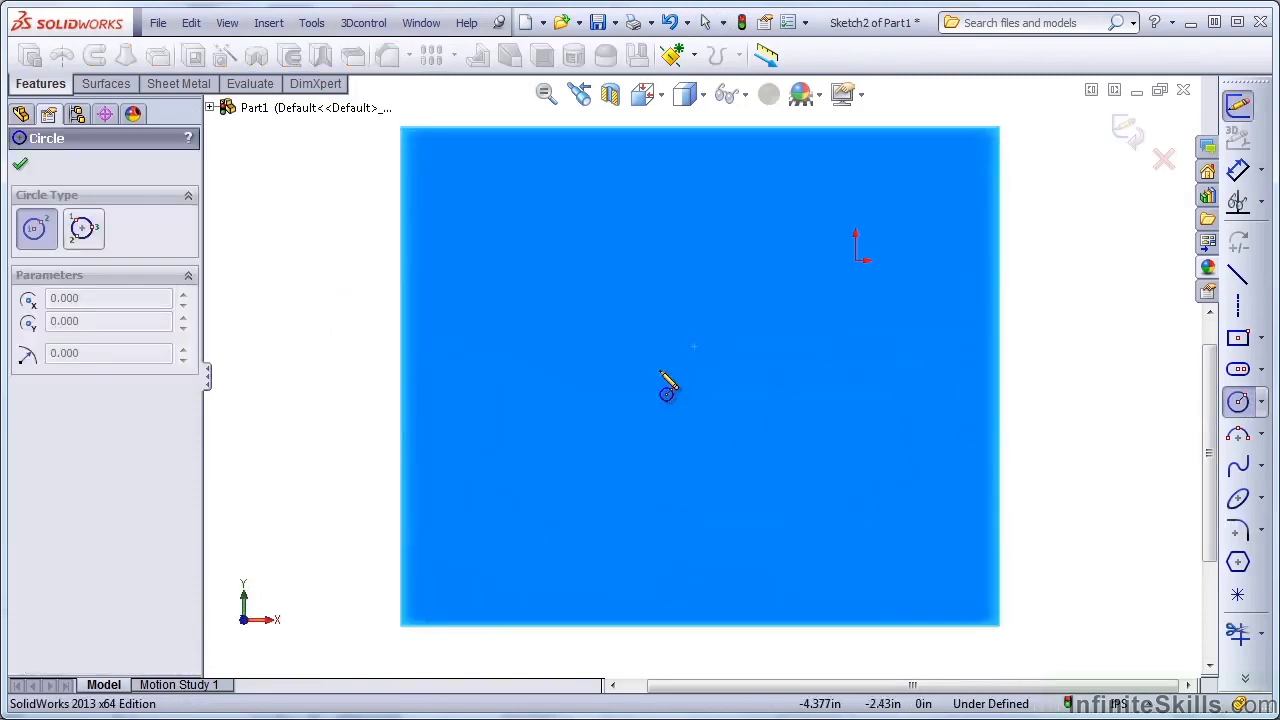
left_click(697, 348)
left_click(720, 414)
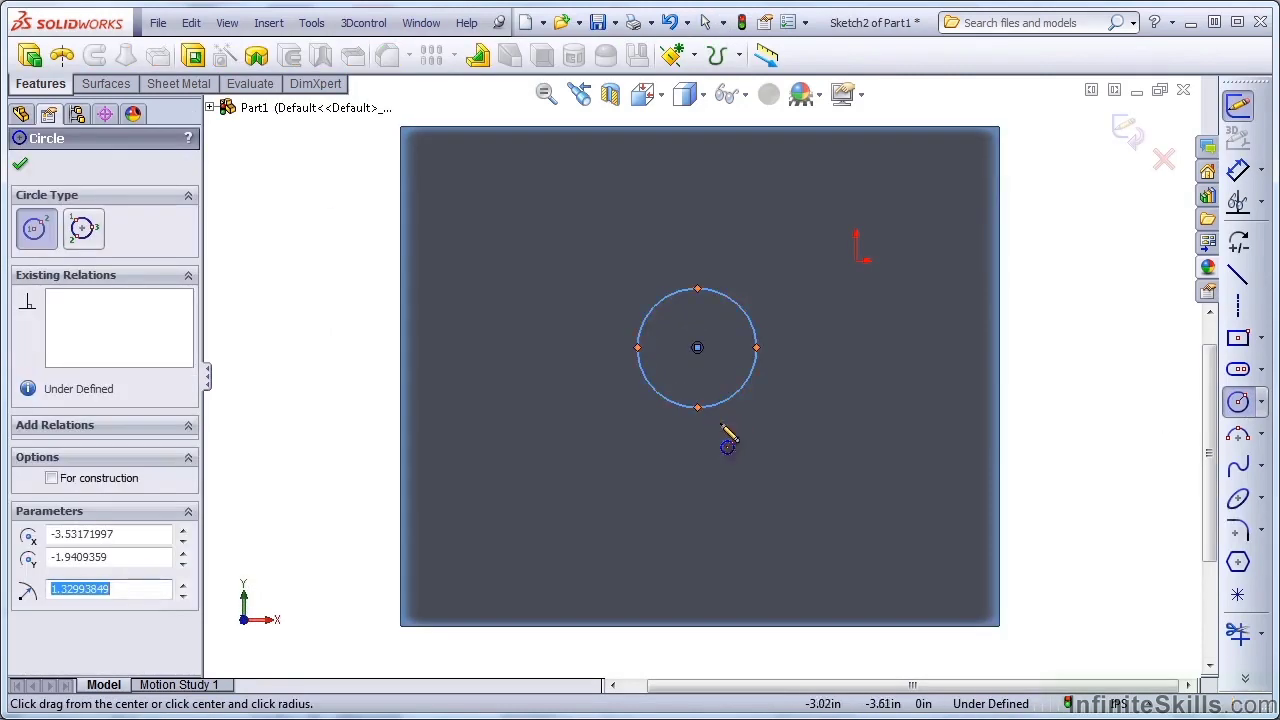
Extrude the circle about 2.045 in through and below the plate as a separate body, without merging the result
middle_click_drag(286, 346, 286, 271)
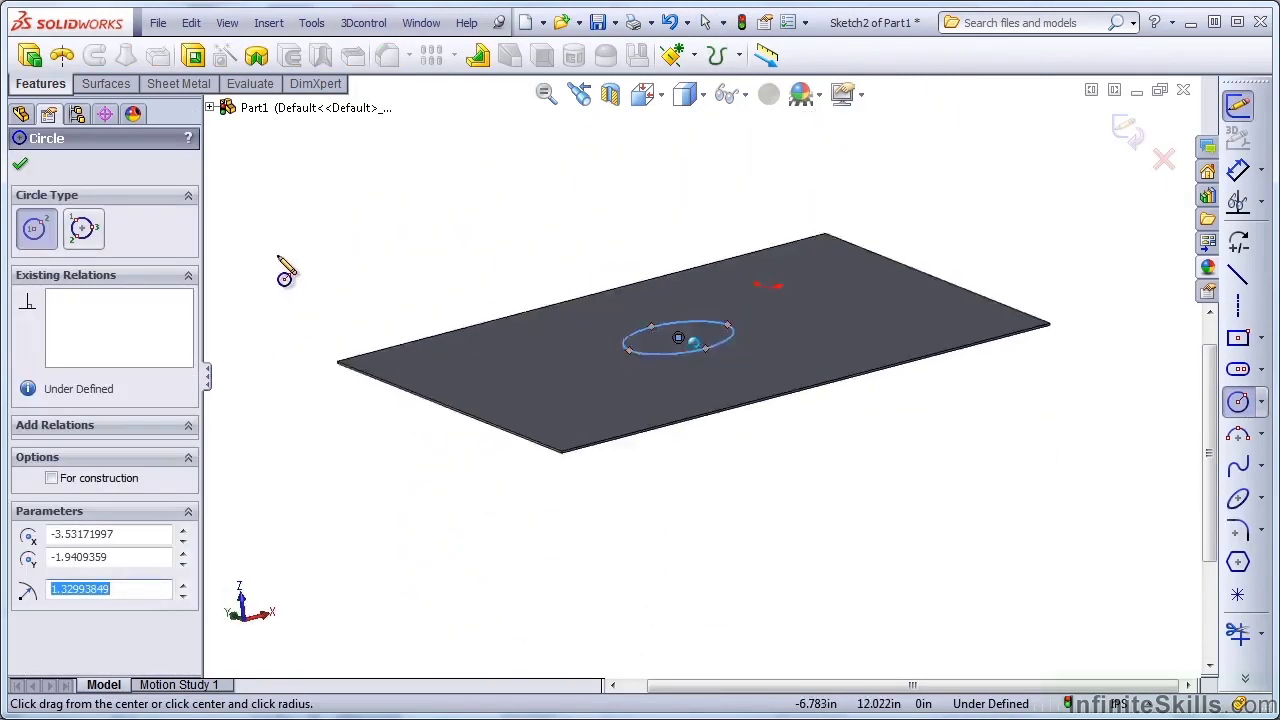
left_click(30, 55)
middle_click_drag(510, 230, 510, 205)
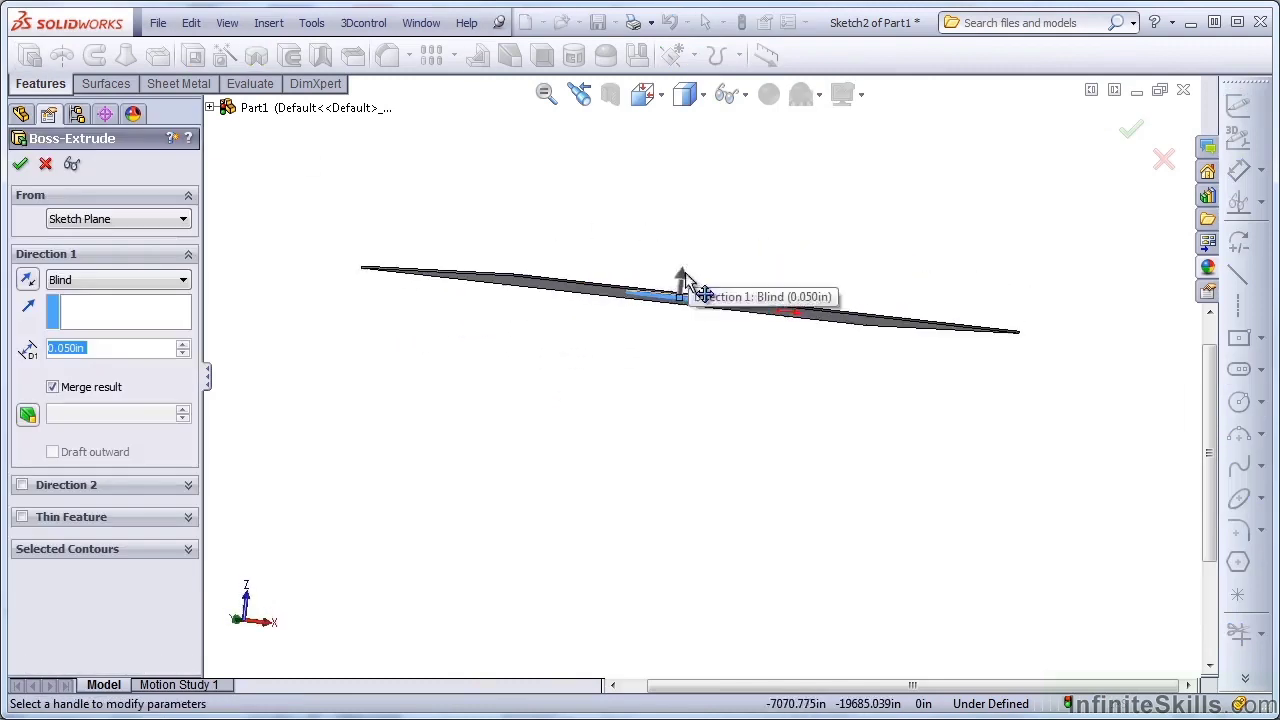
left_click_drag(680, 286, 686, 388)
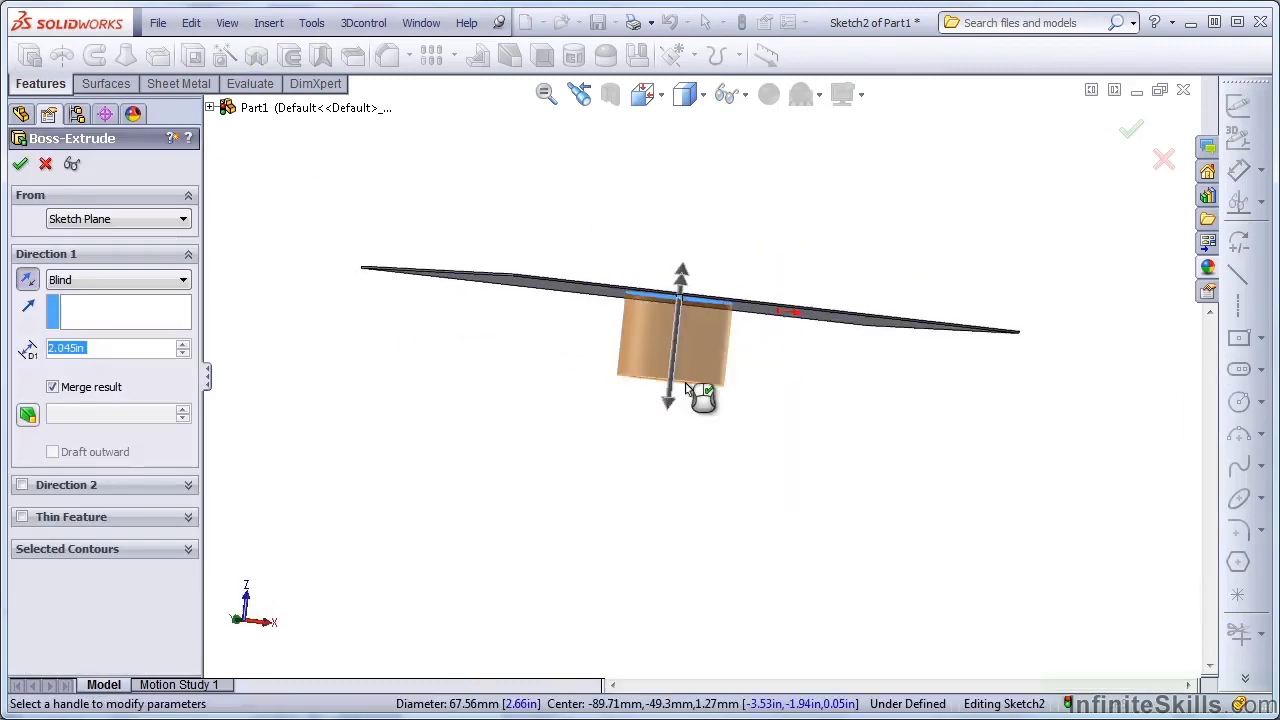
left_click(53, 387)
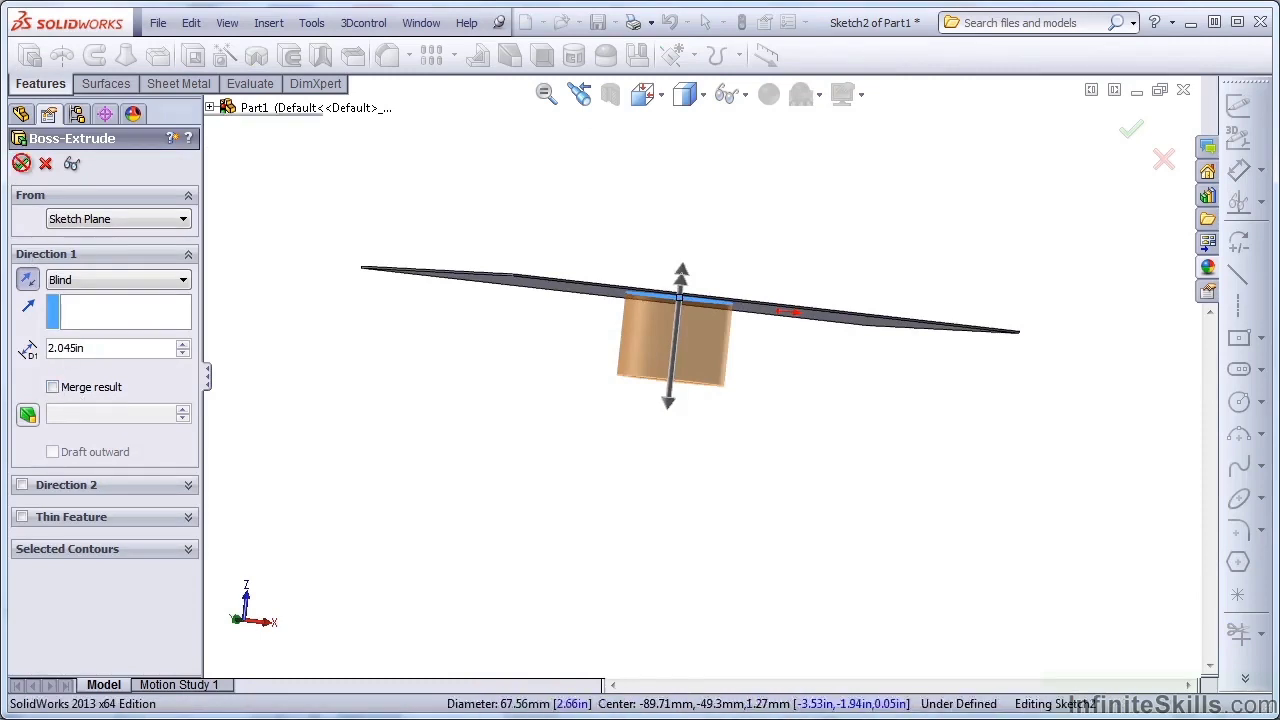
left_click(21, 165)
middle_click_drag(422, 387, 423, 401)
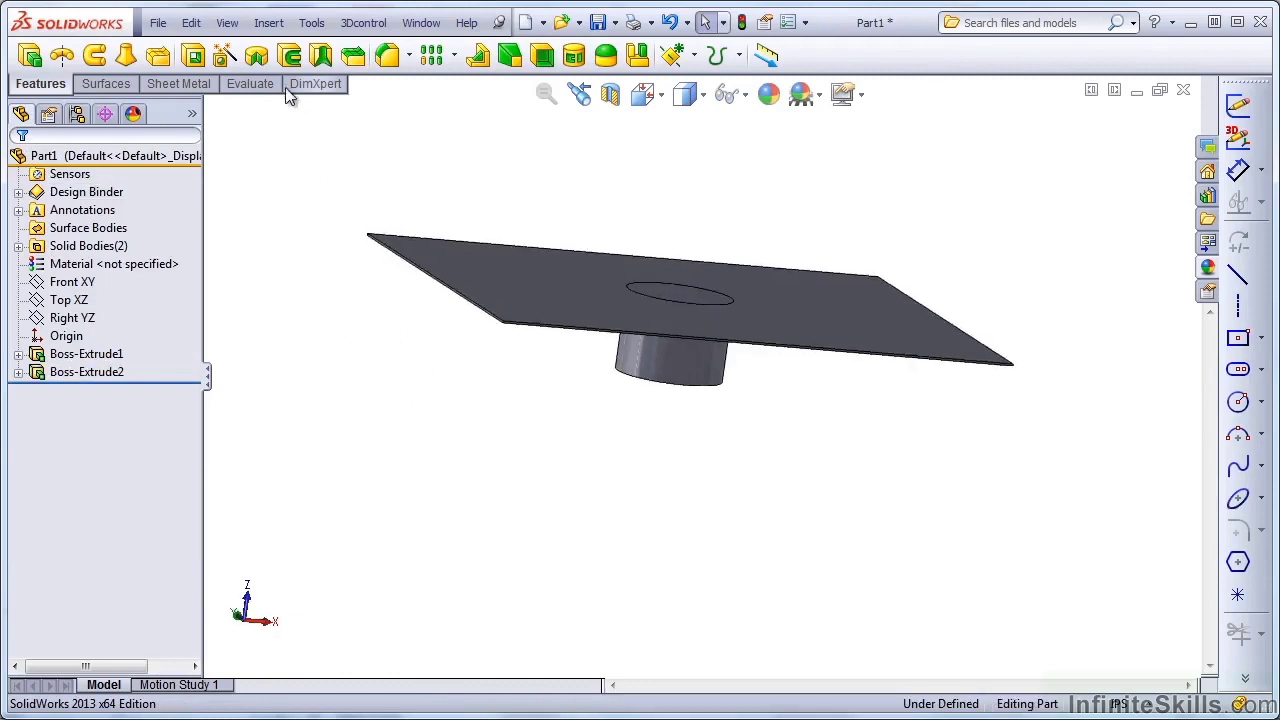
Start an Indent feature with the plate as target body and the cylinder's lower end face as tool body region, keeping selections
left_click(268, 24)
mouse_move(300, 89)
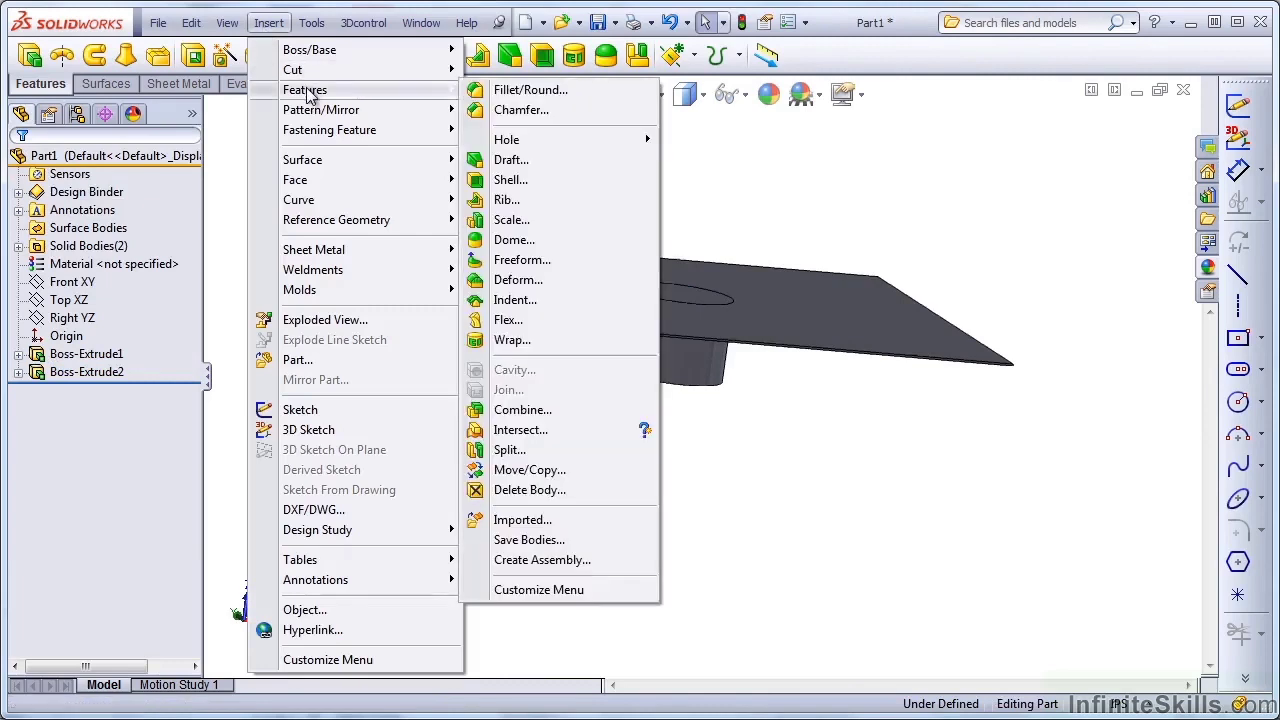
left_click(507, 305)
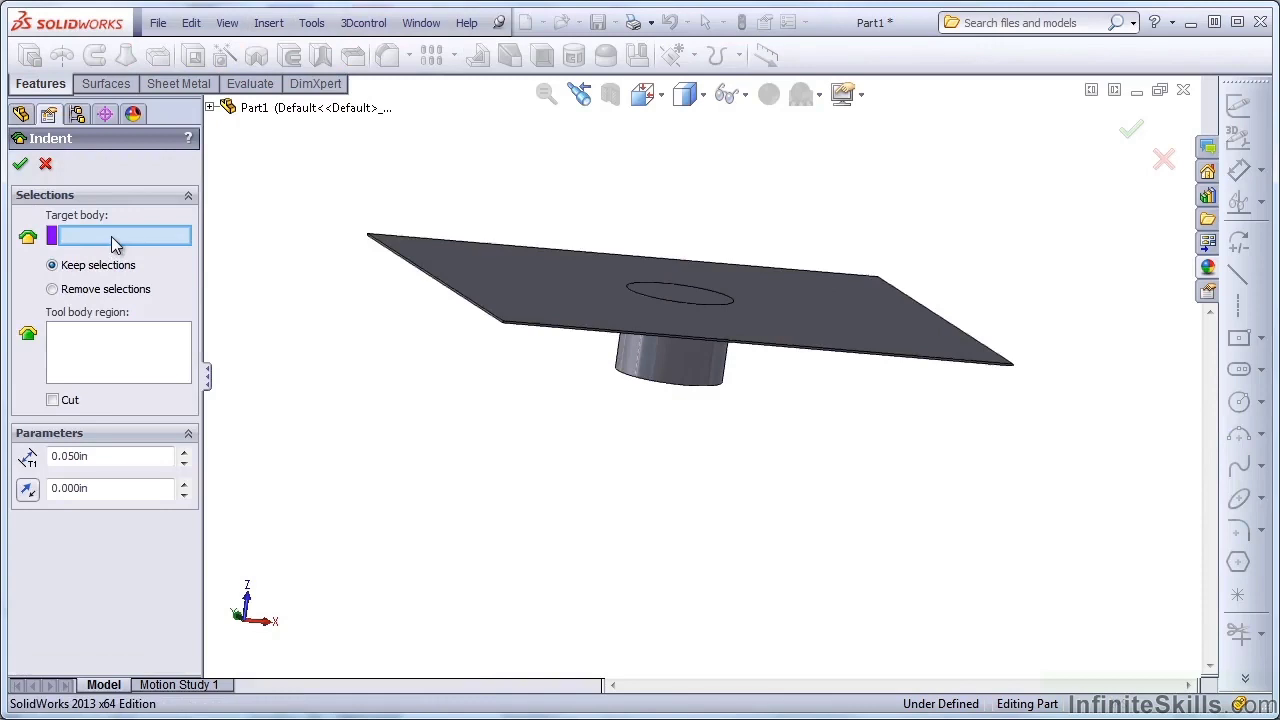
left_click(491, 266)
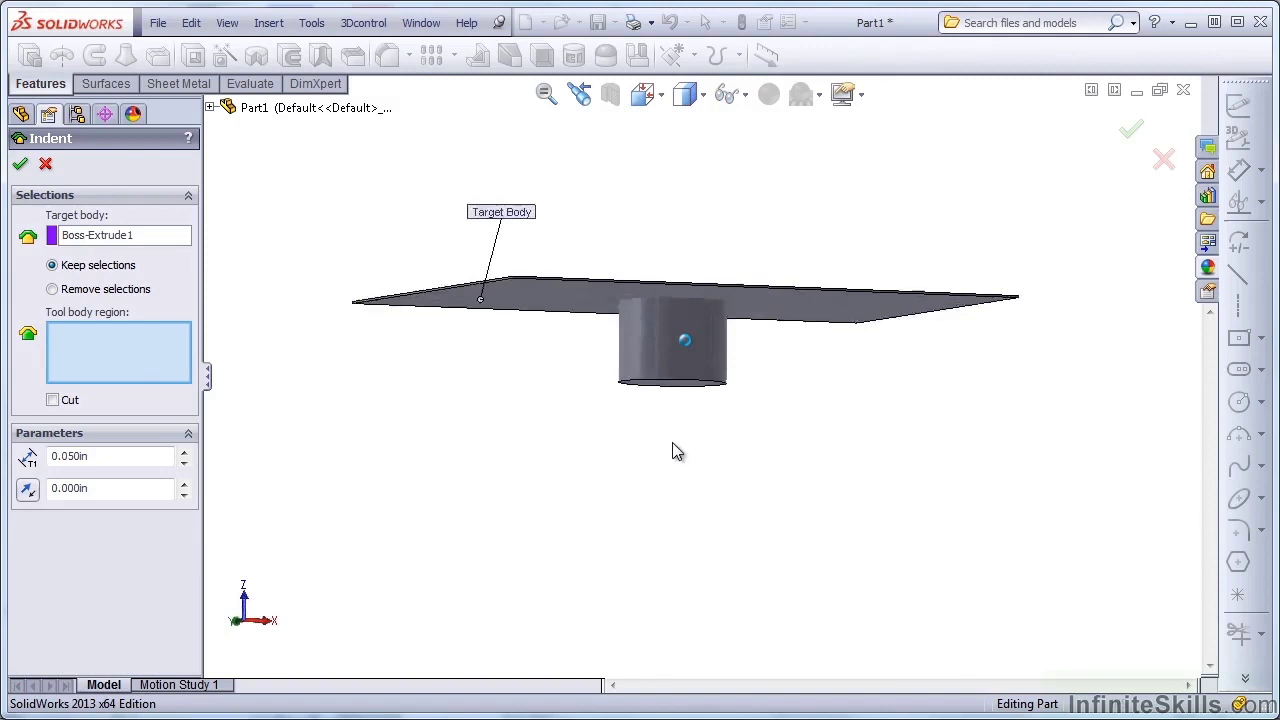
middle_click_drag(694, 443, 697, 437)
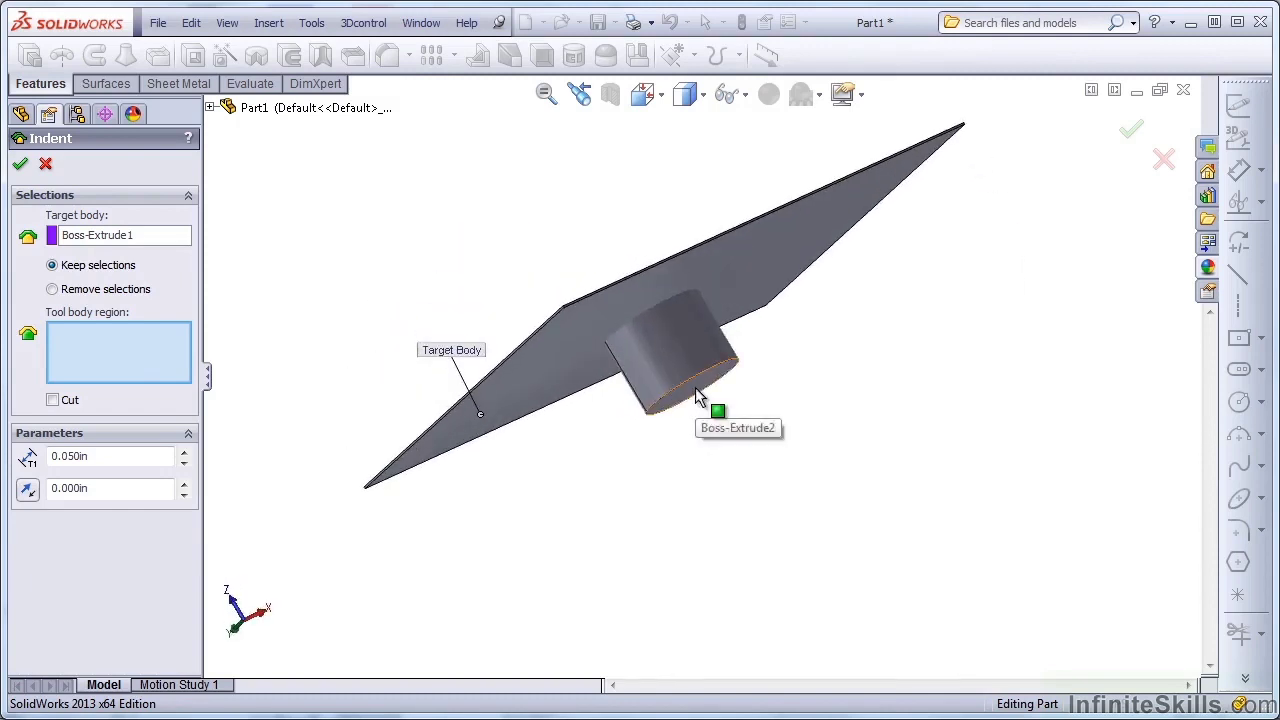
left_click(697, 390)
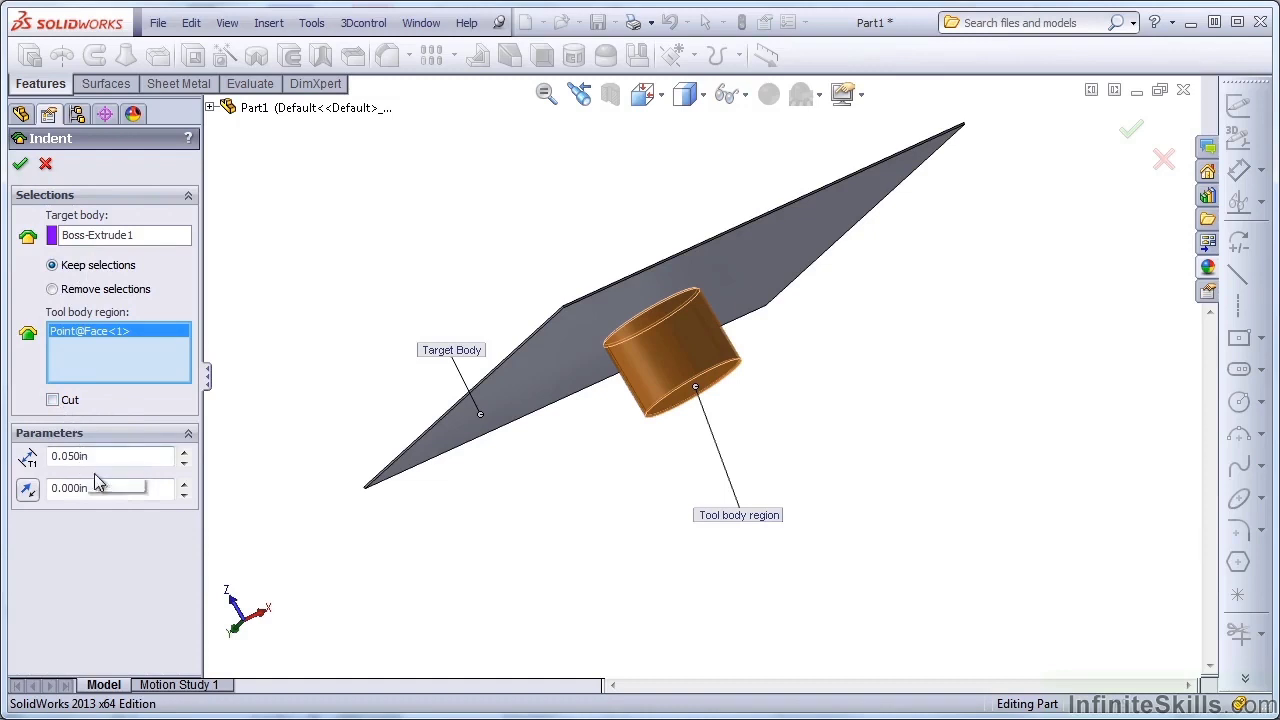
Set the indent clearance to 0.1 in and create the indent in the plate
left_click_drag(93, 487, 54, 486)
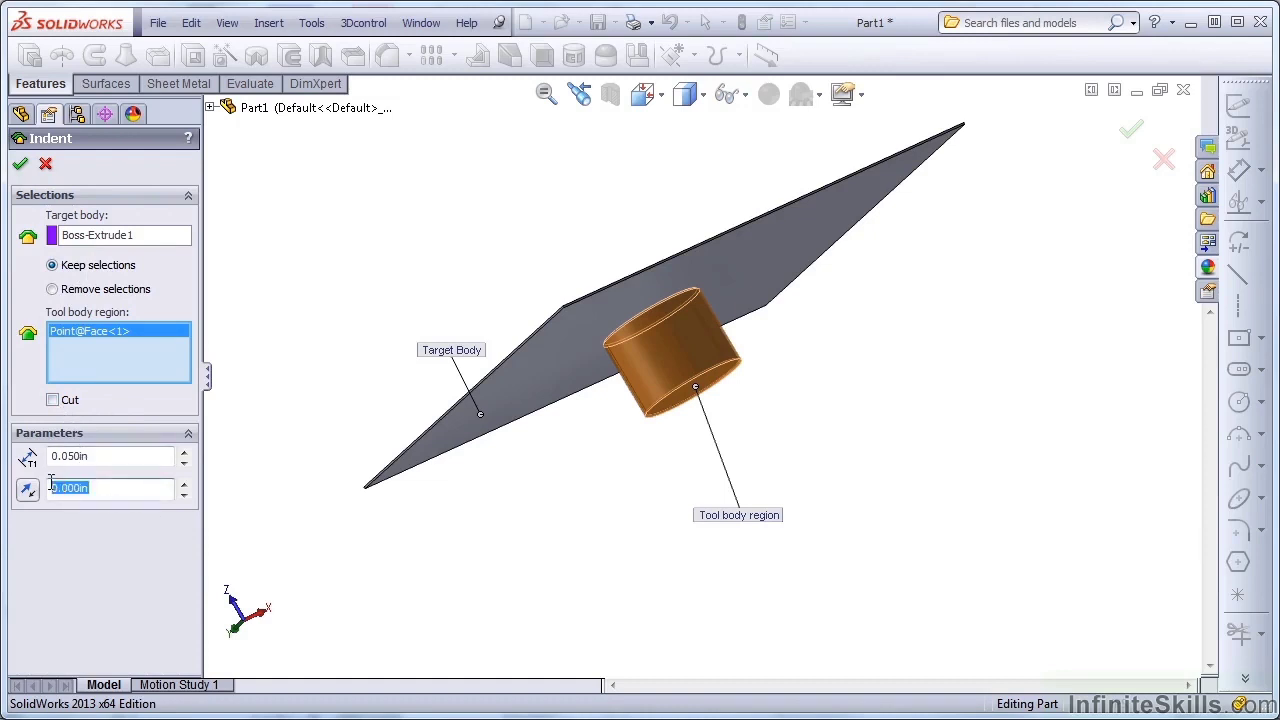
type(".1")
key("Return")
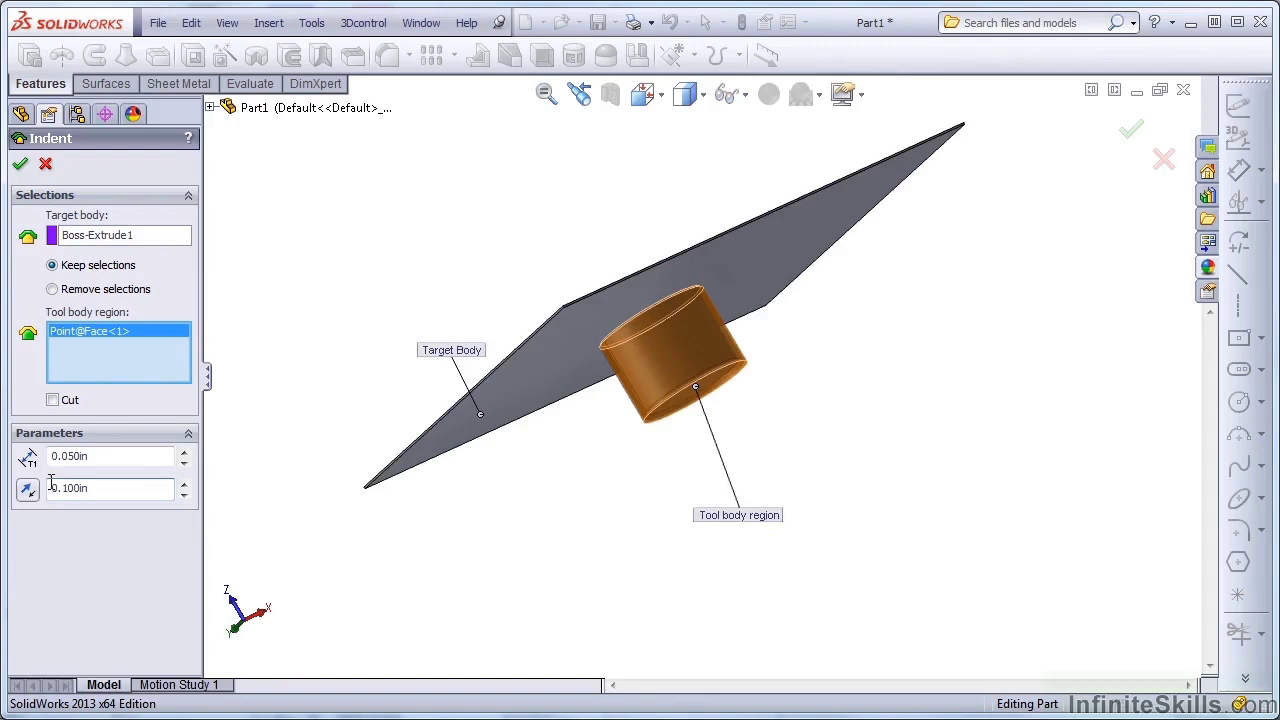
middle_click_drag(600, 433, 666, 240)
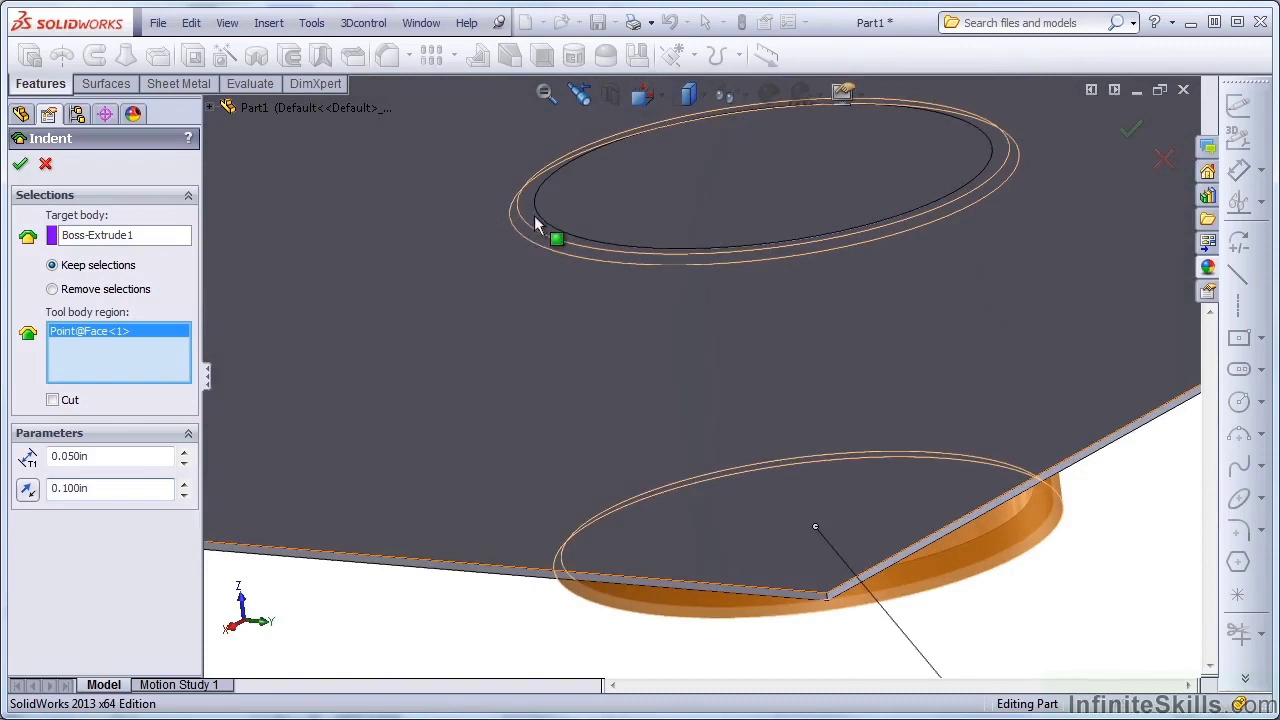
middle_click_drag(535, 218, 561, 263)
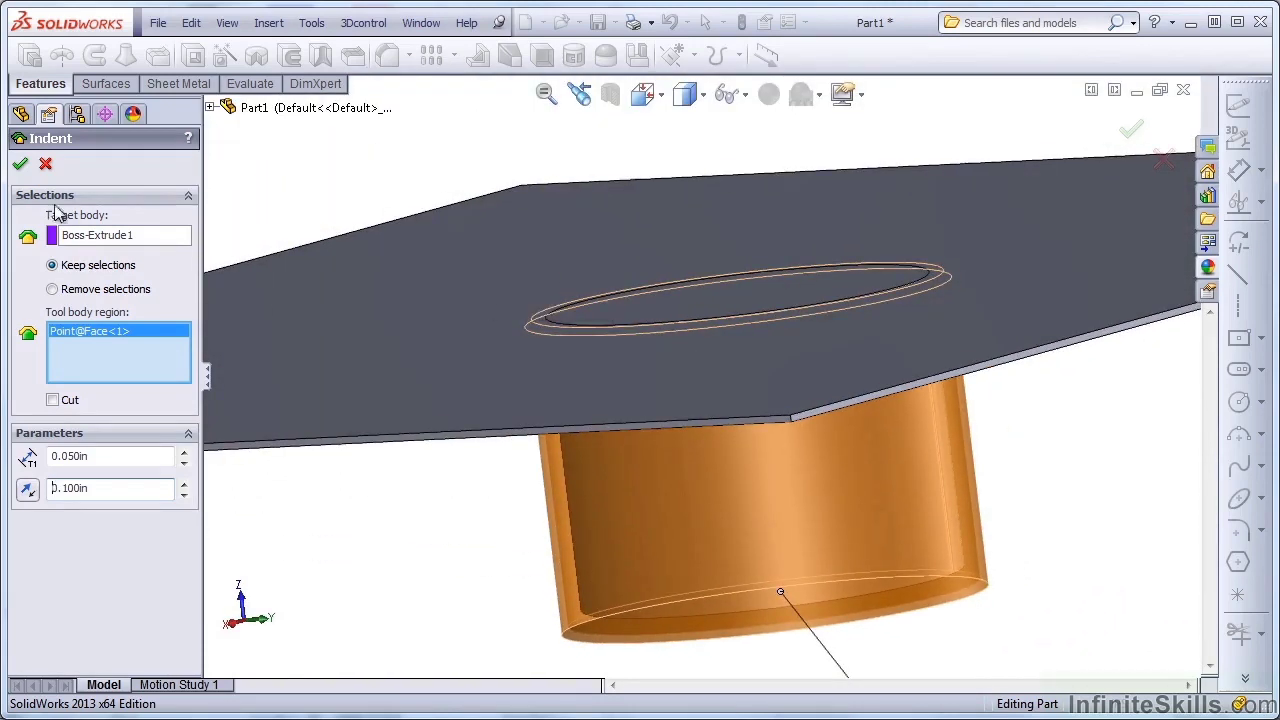
left_click(20, 164)
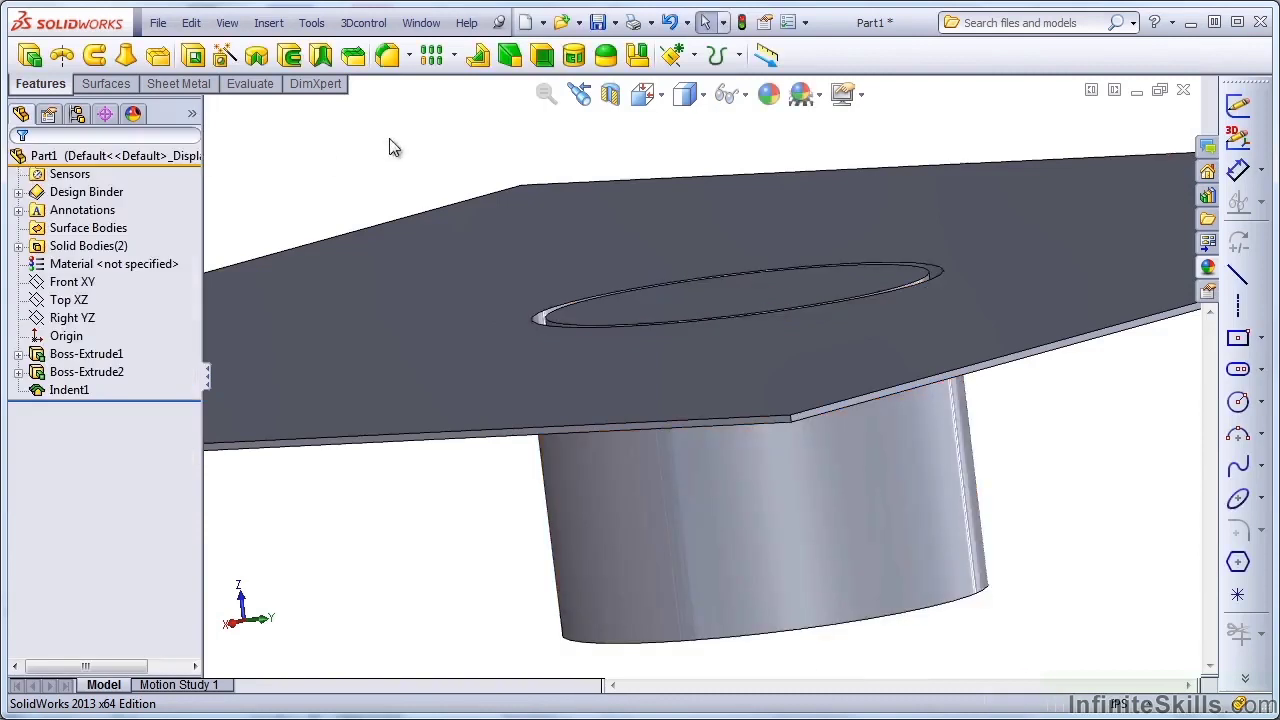
Apply a light red color to the cylinder's solid body to distinguish it from the indented plate
key("ctrl+5")
key("Up")
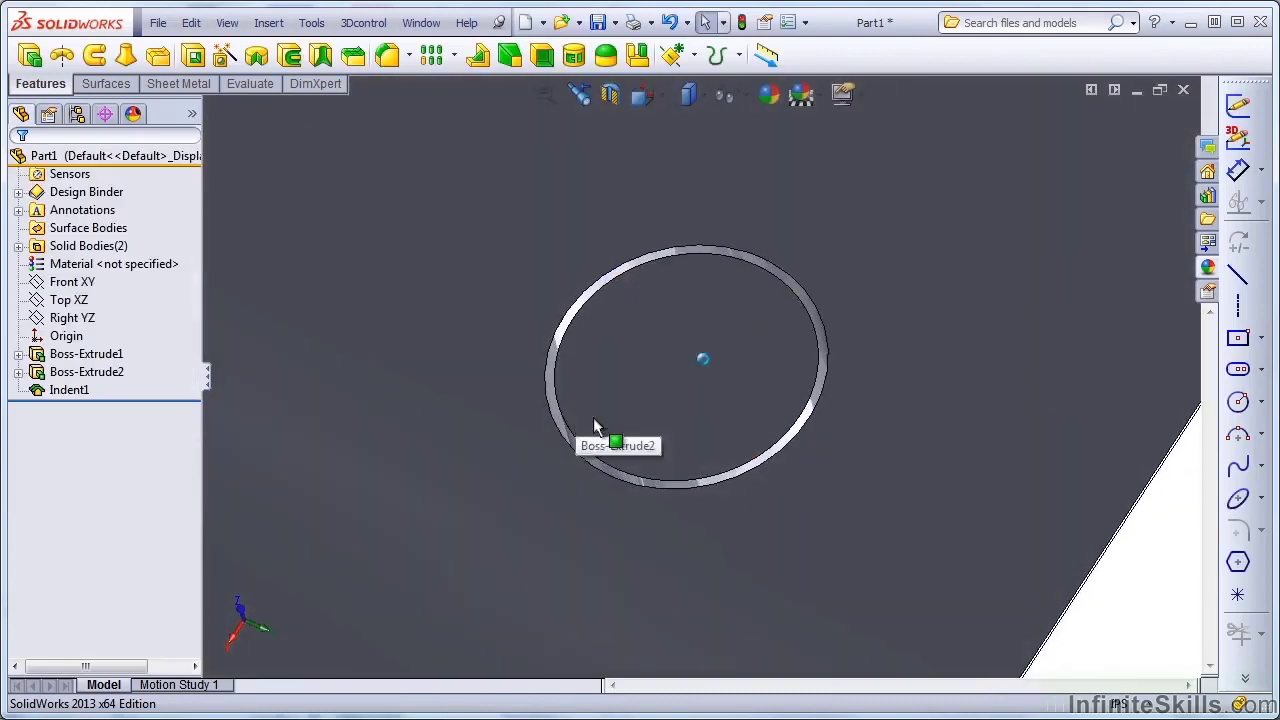
left_click(193, 113)
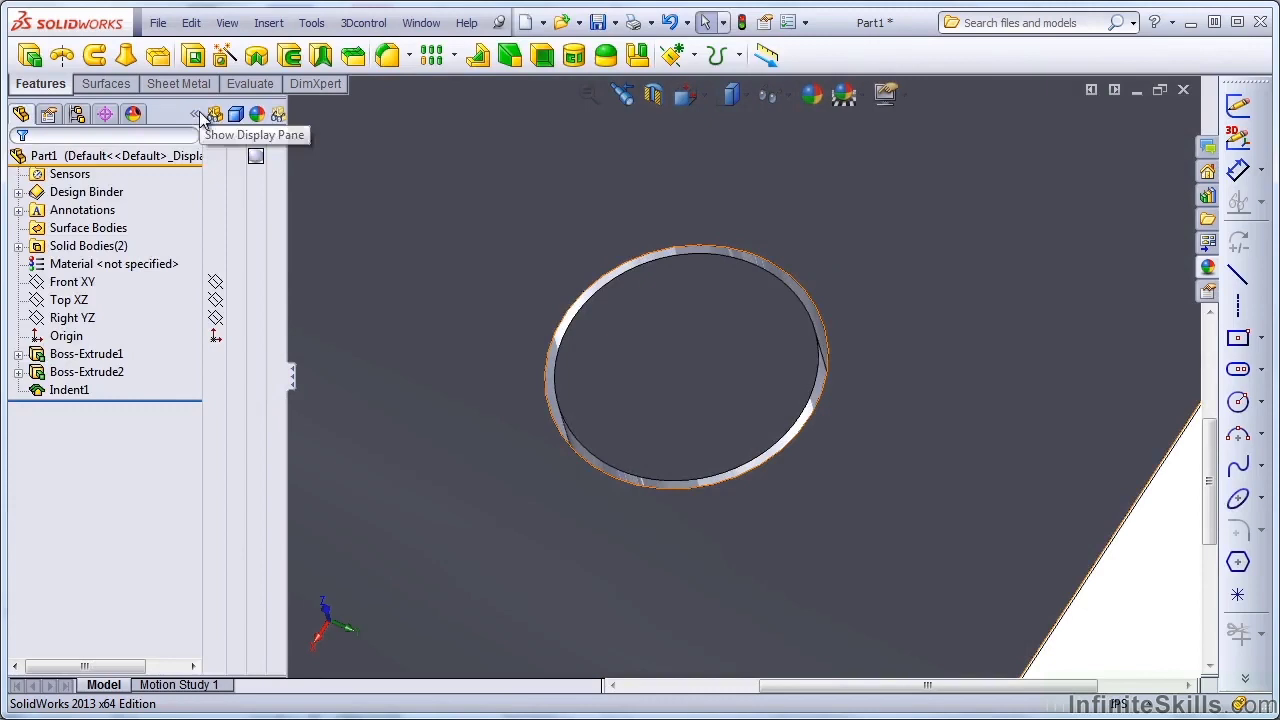
left_click(19, 246)
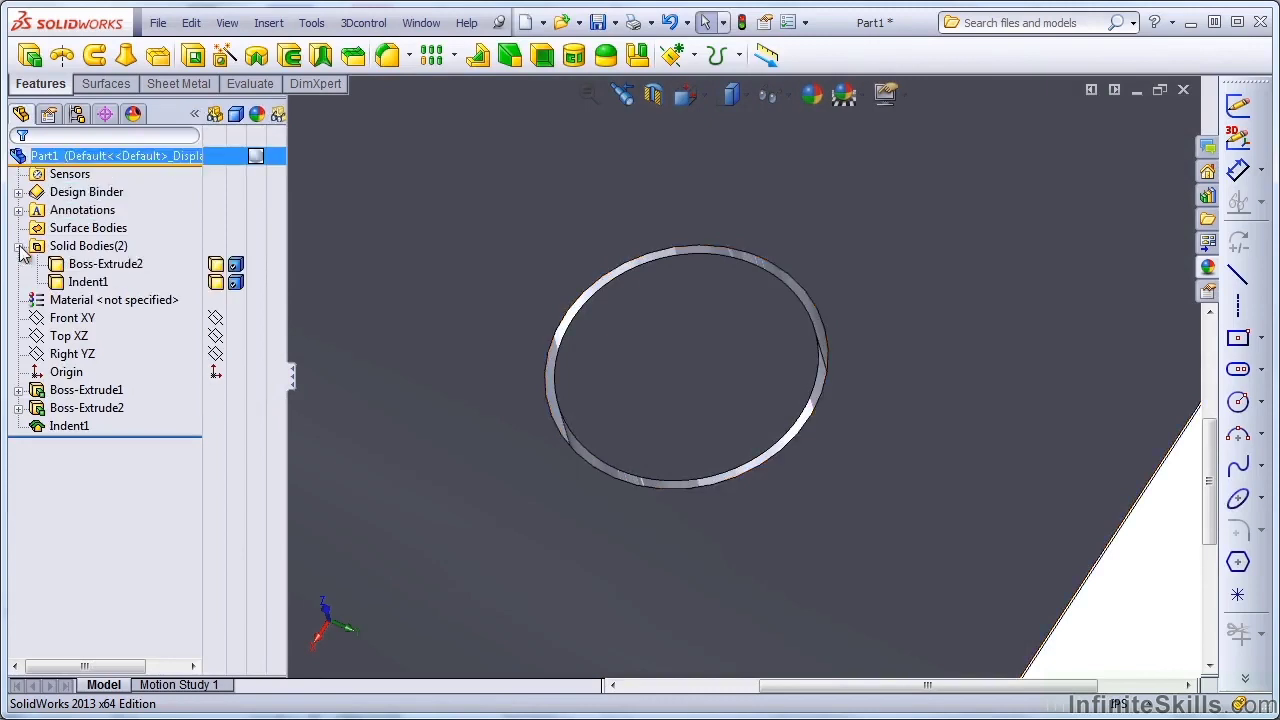
left_click(274, 265)
left_click(280, 279)
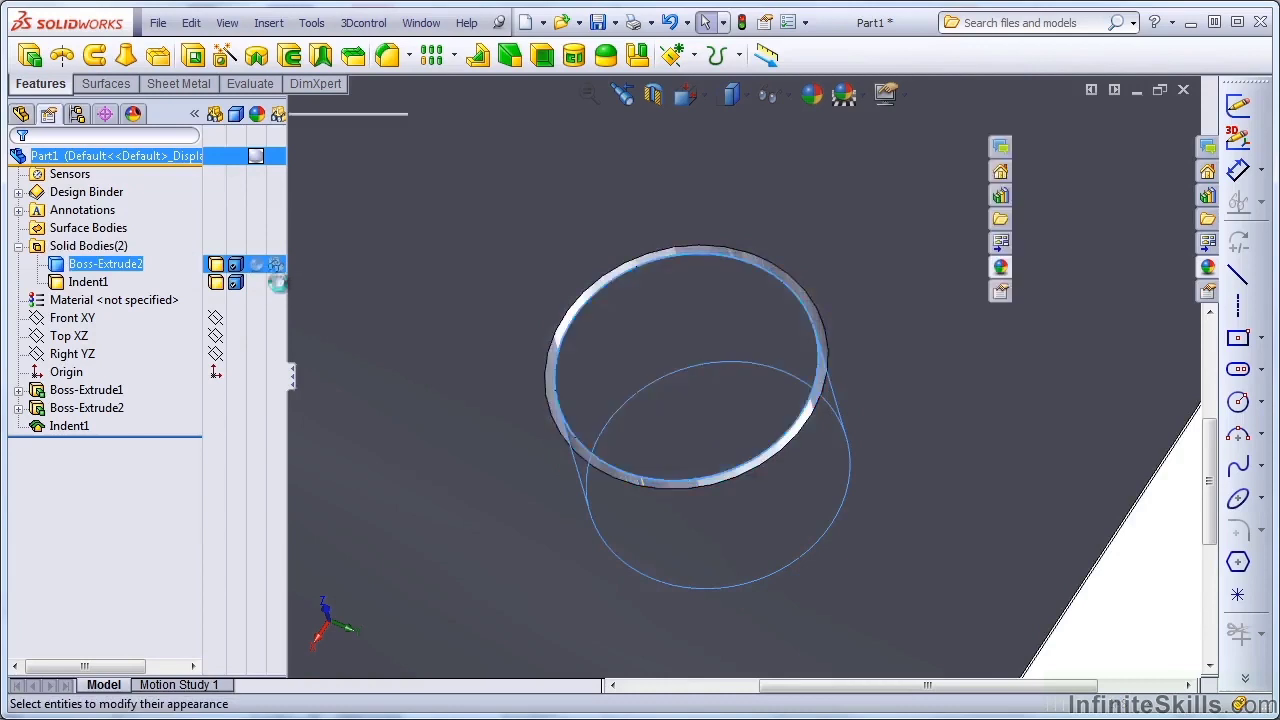
left_click(100, 556)
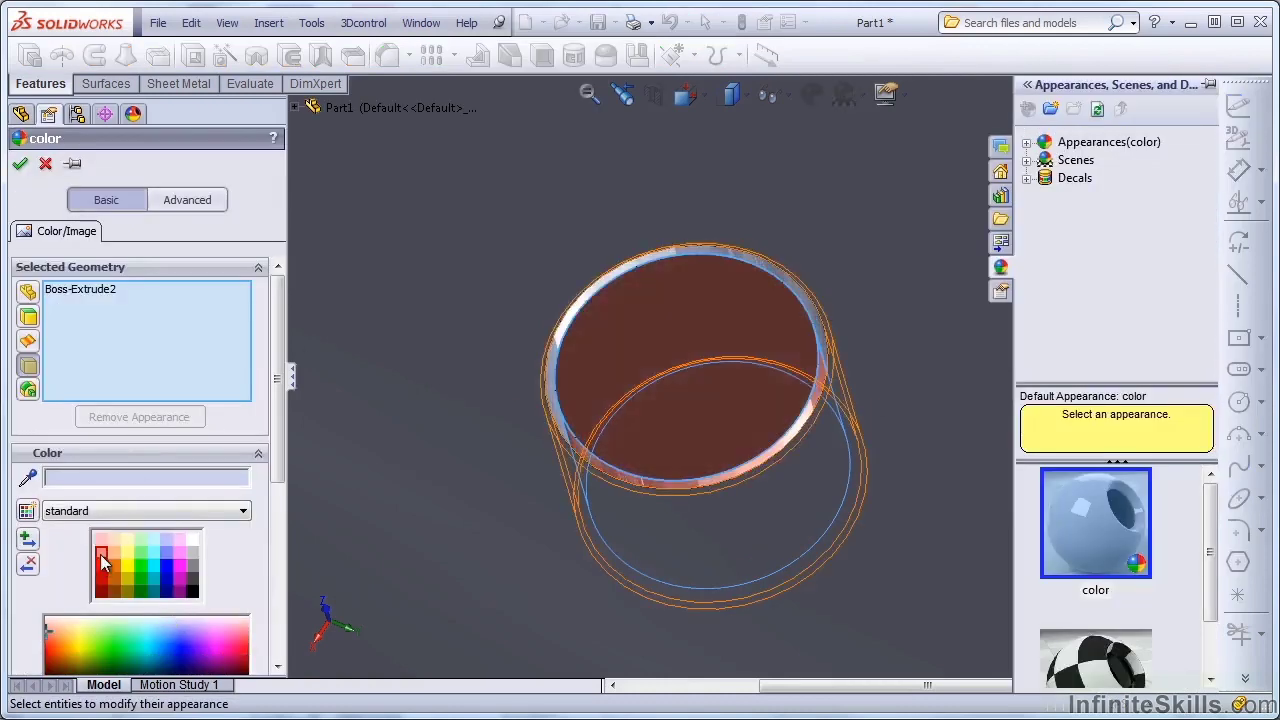
left_click(20, 164)
middle_click_drag(421, 252, 737, 391)
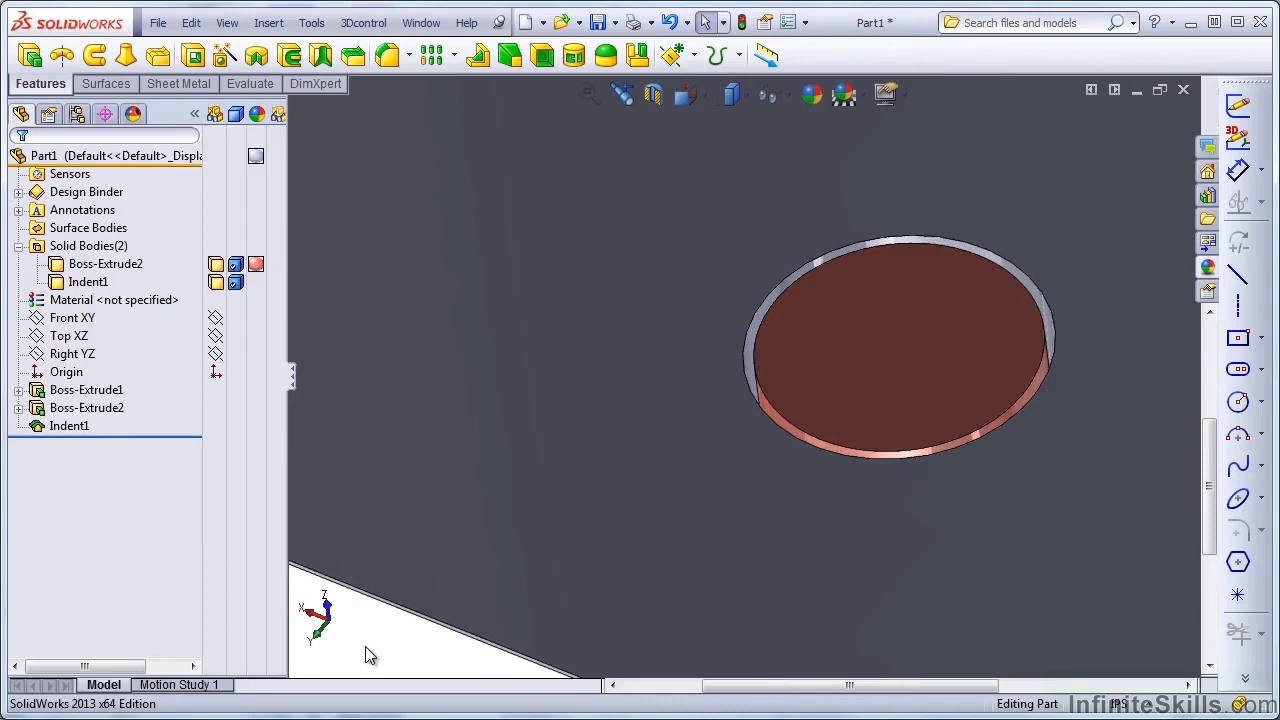
key("ctrl+7")
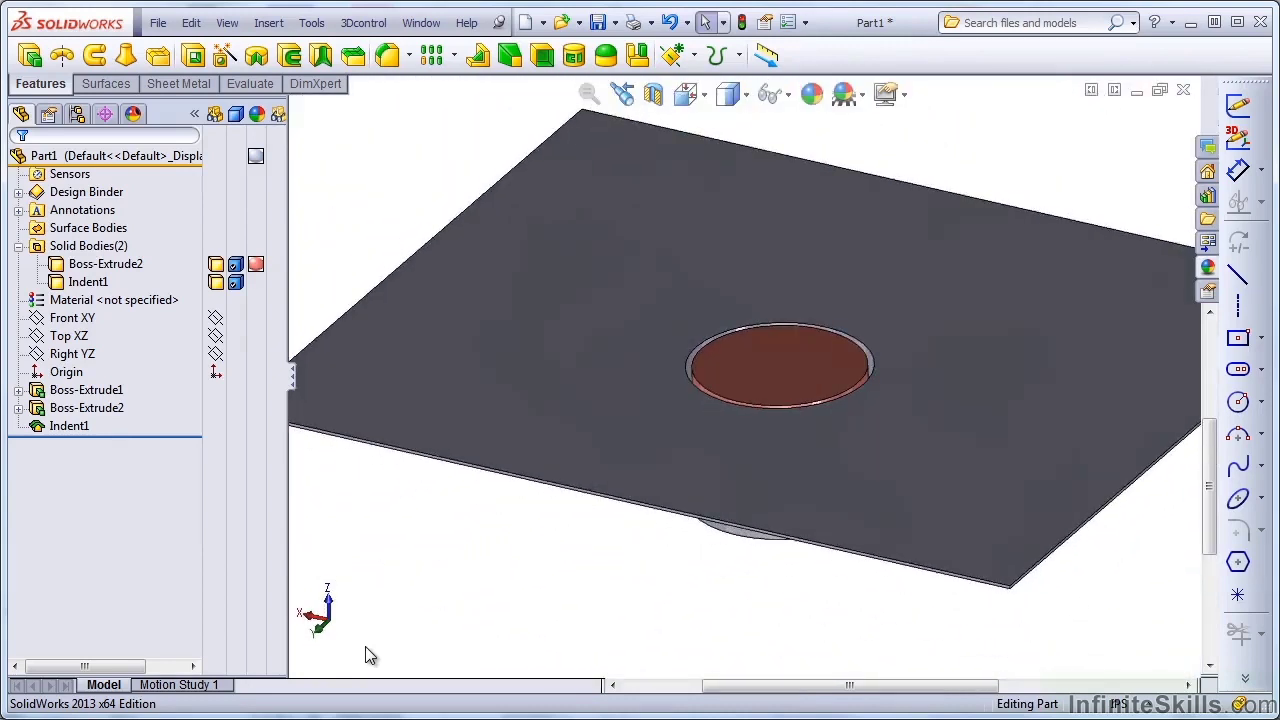
key("Down")
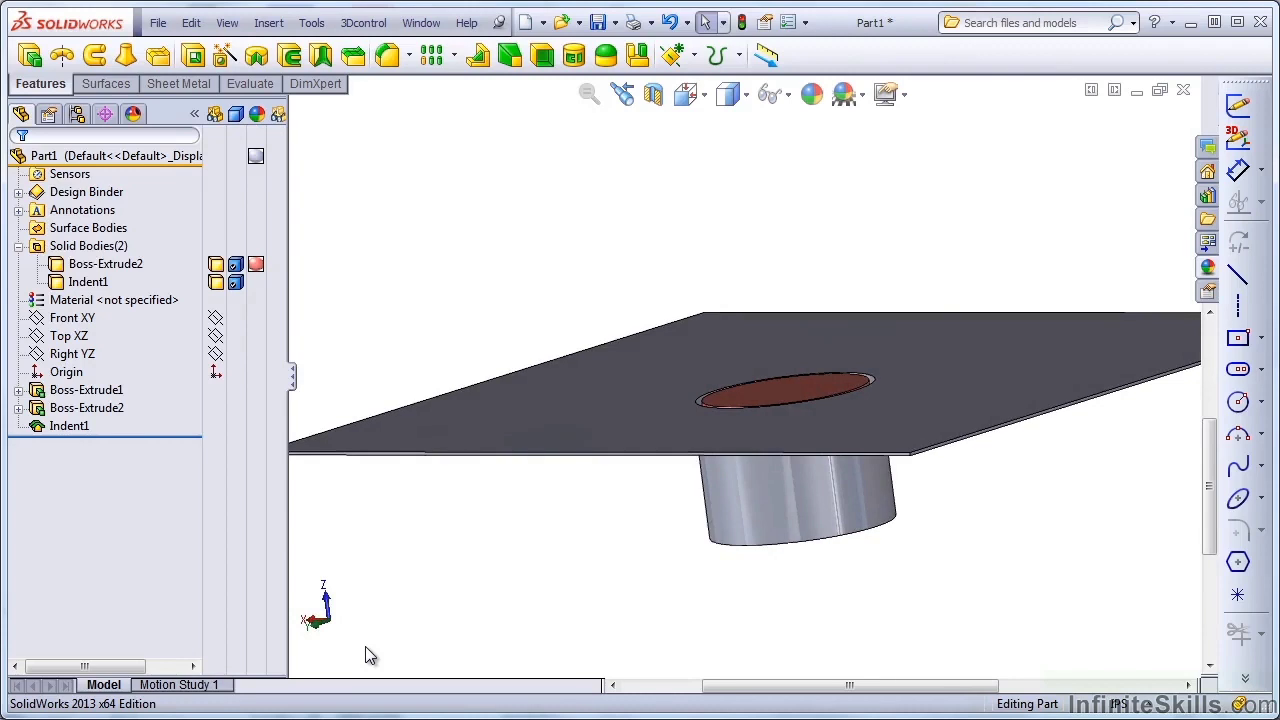
Open Engine for motion.SLDASM from the engine folder in the working files, filtering the file list to top-level assemblies
left_click(562, 22)
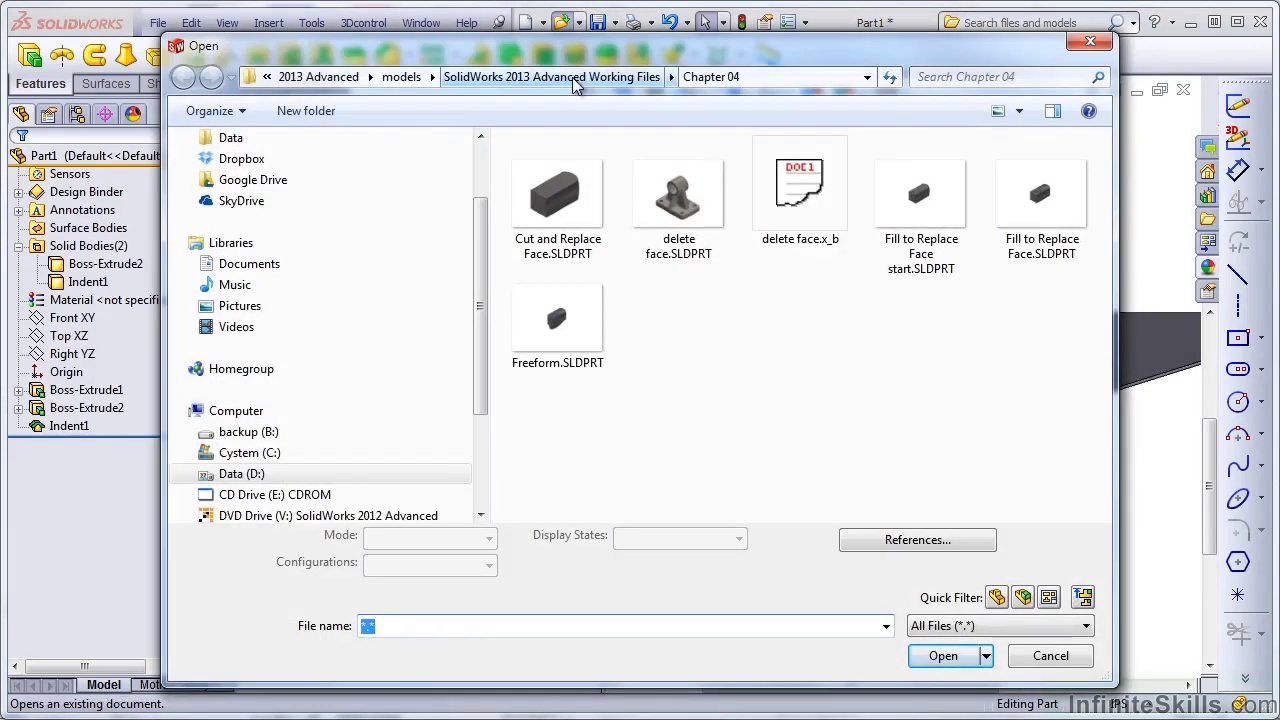
left_click(572, 77)
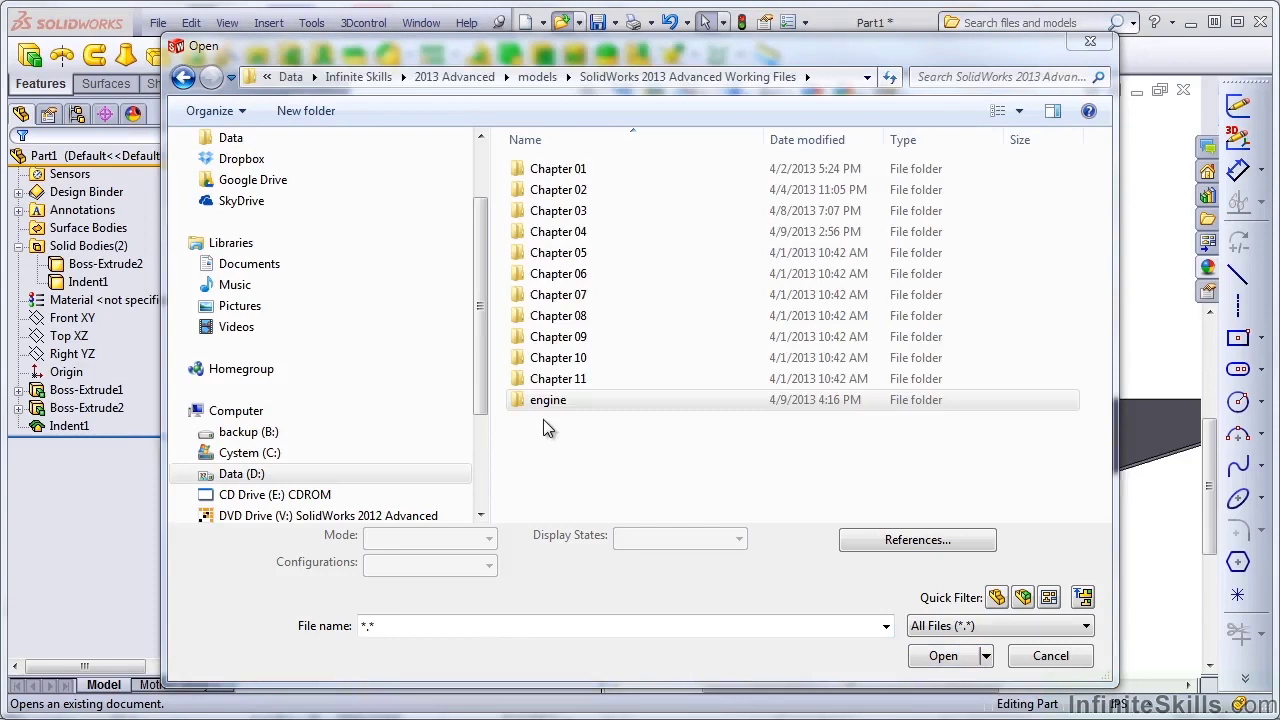
left_click(545, 406)
double_click(544, 406)
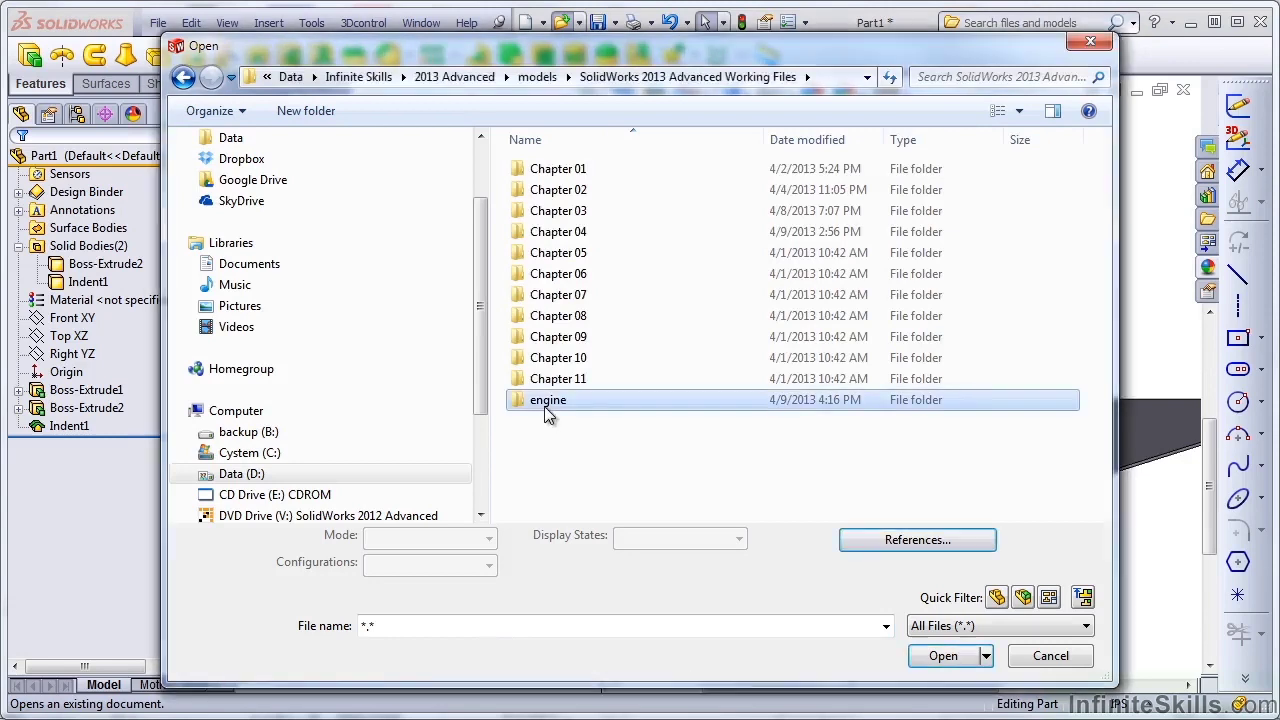
left_click(1083, 597)
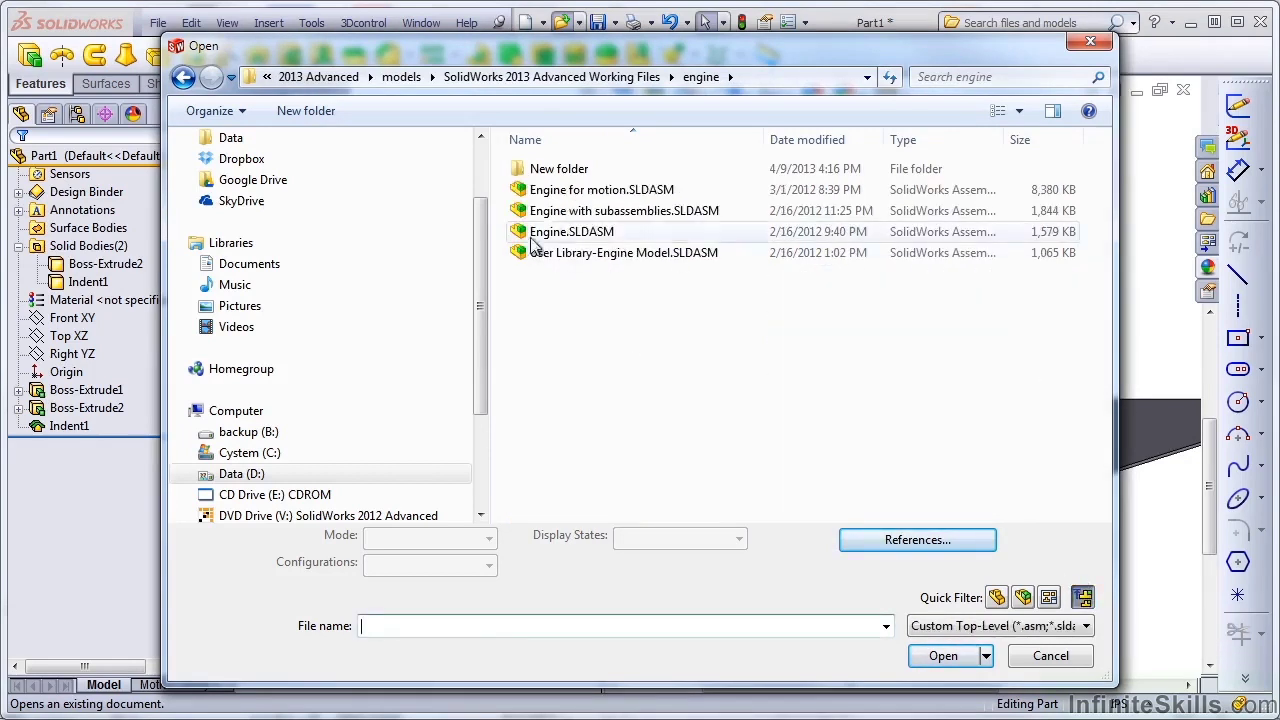
double_click(587, 190)
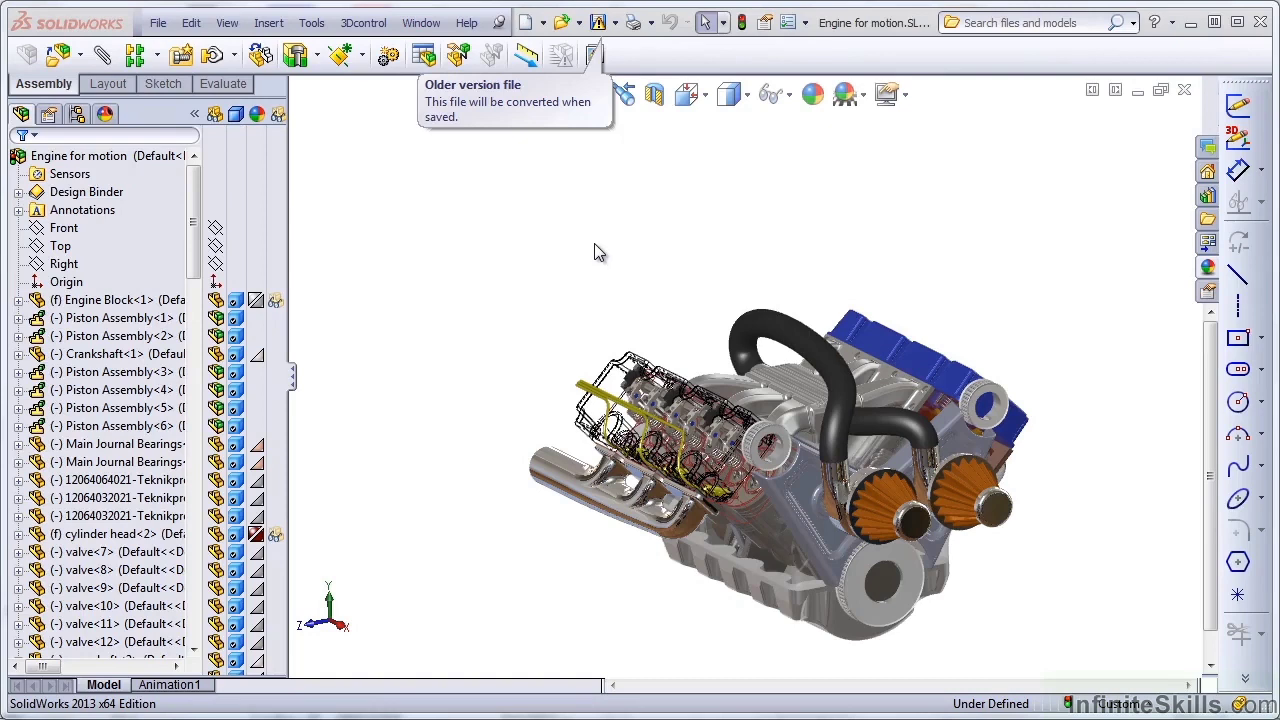
Open the Intake Manifold part in its own window from a runner face in the engine assembly
middle_click_drag(600, 238, 749, 309)
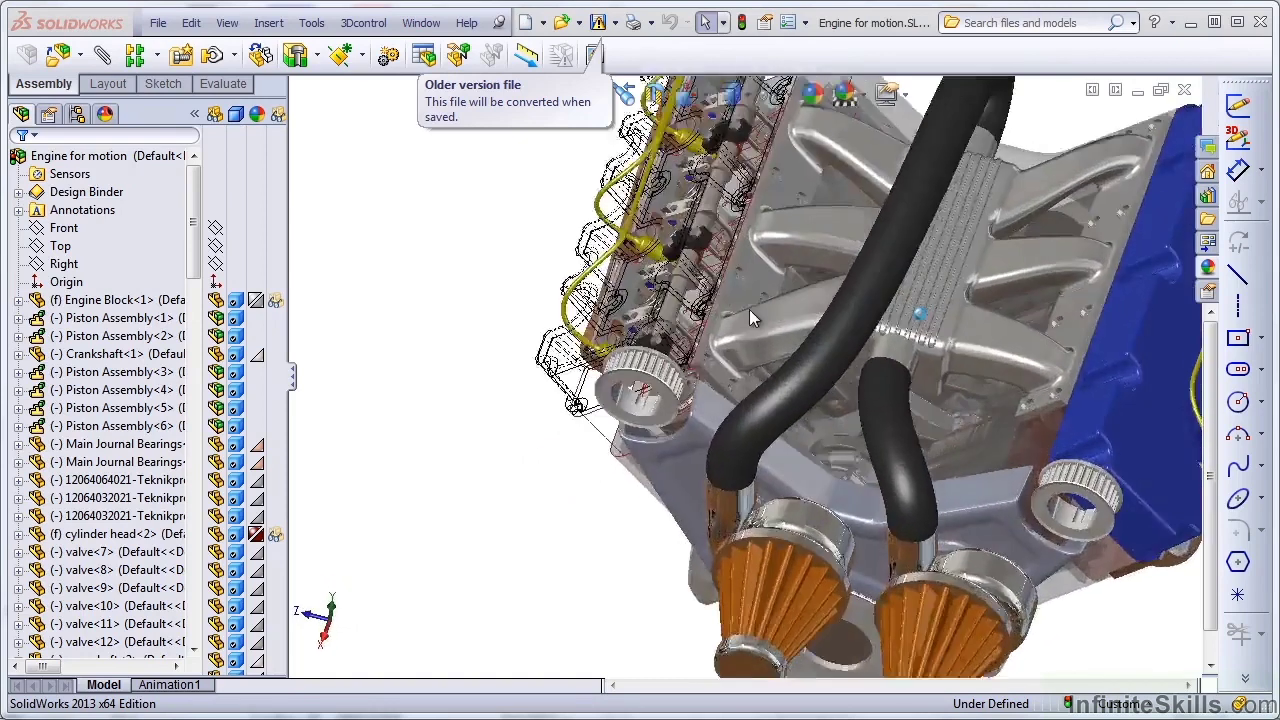
scroll(749, 309, "down", 5)
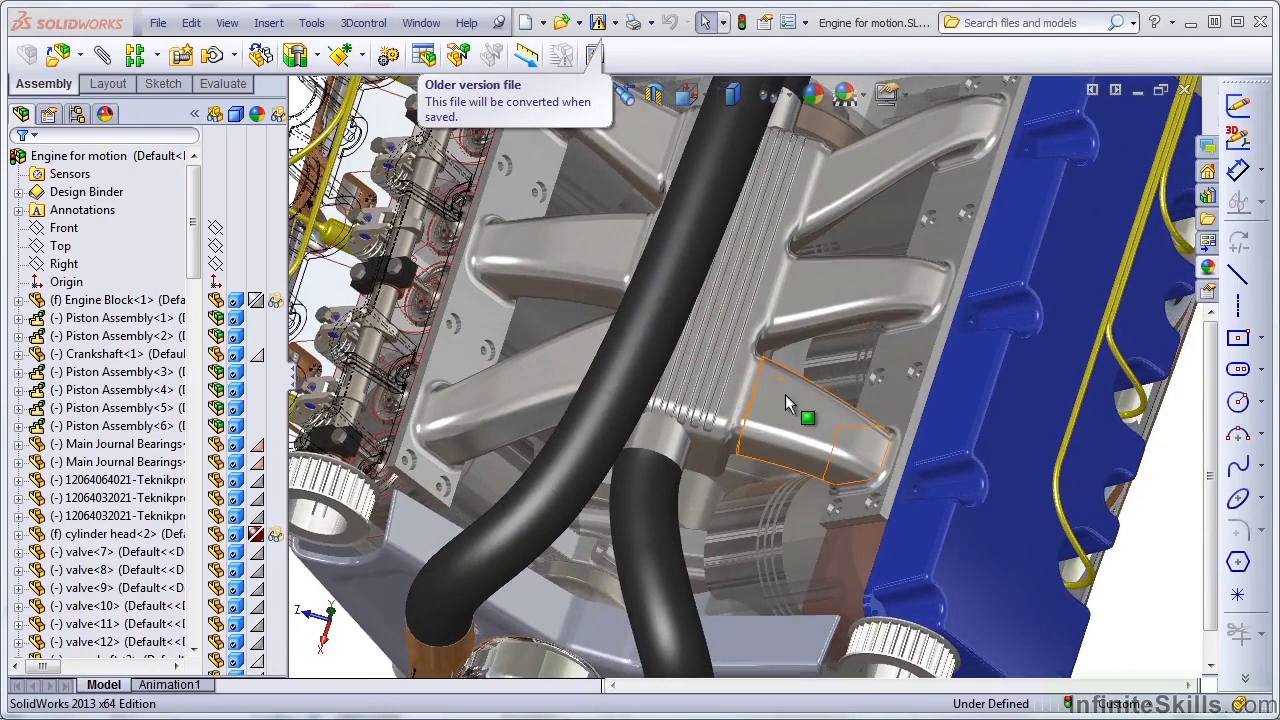
left_click(785, 394)
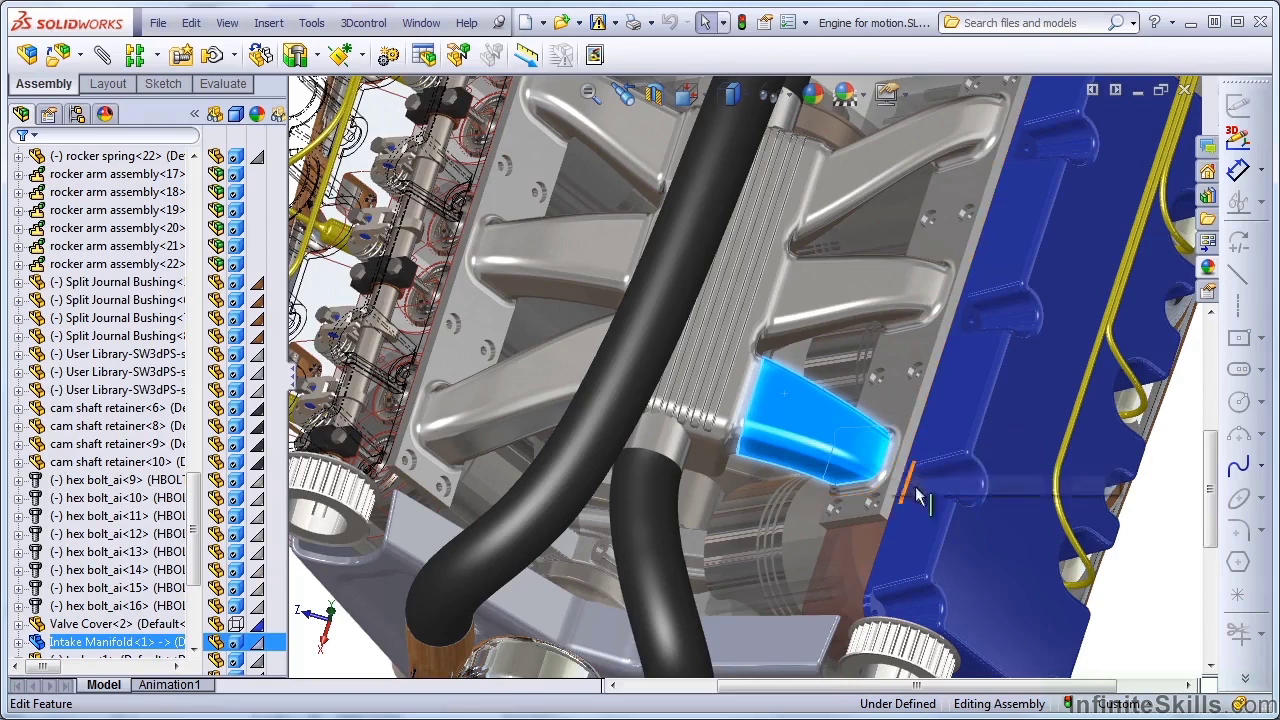
left_click(796, 418)
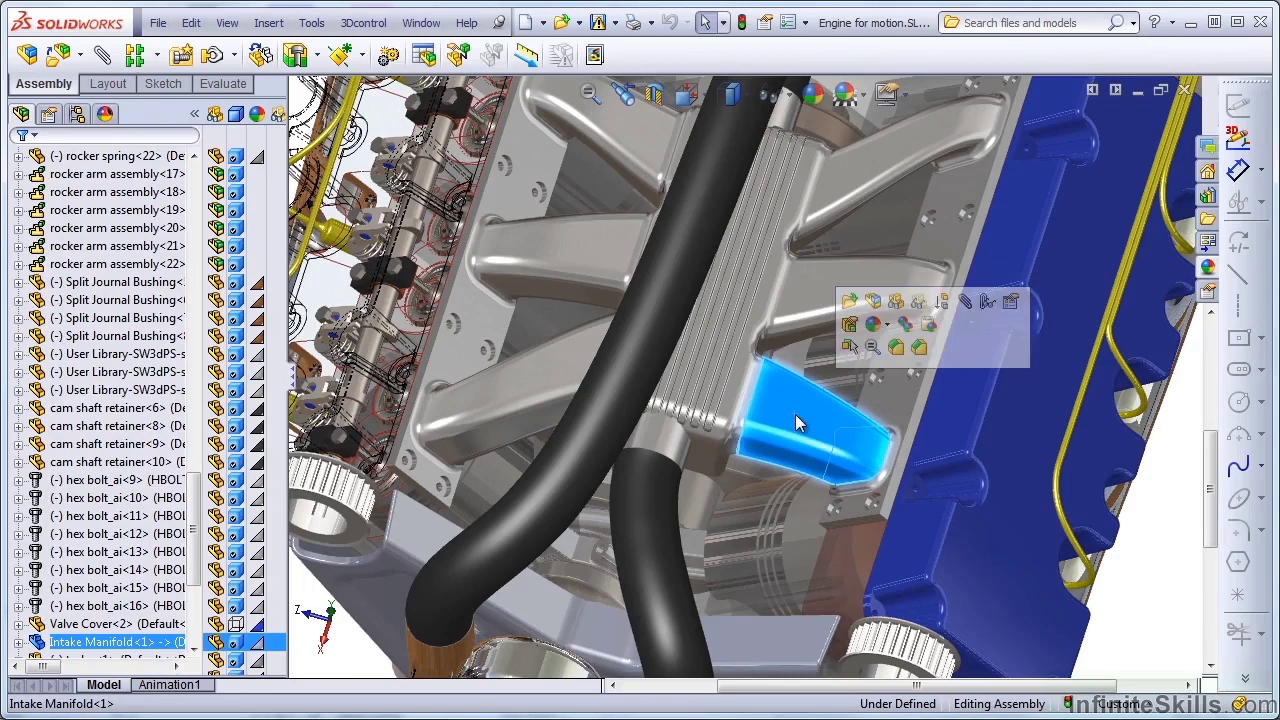
left_click(849, 302)
Roll the manifold's feature history back to before Indent2, and further back to just after Boss-Extrude1
middle_click_drag(620, 384, 538, 426)
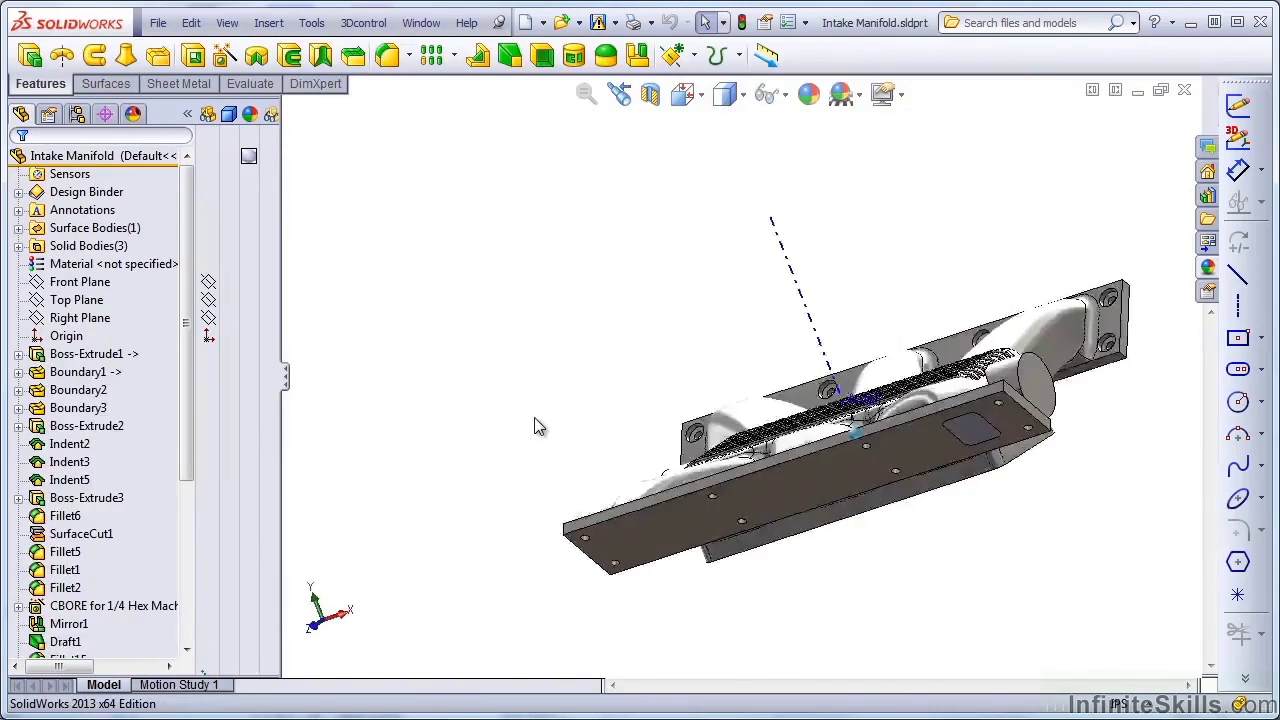
left_click(68, 444)
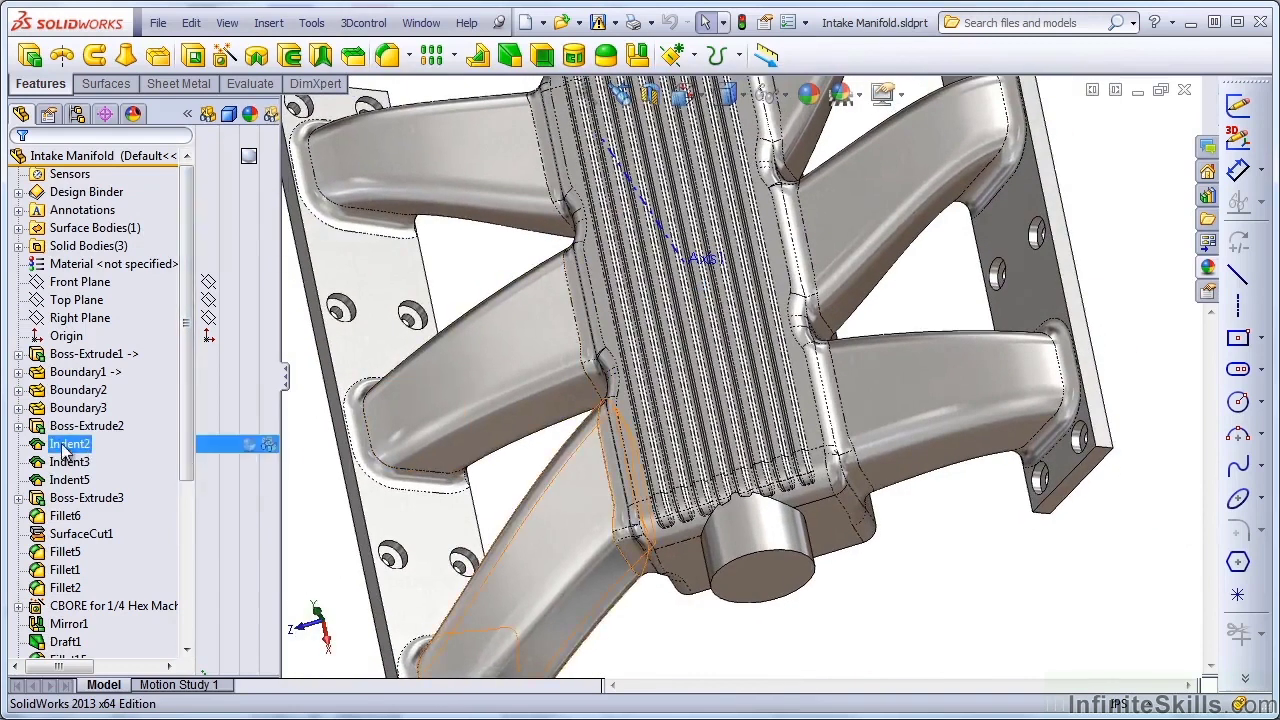
left_click(121, 392)
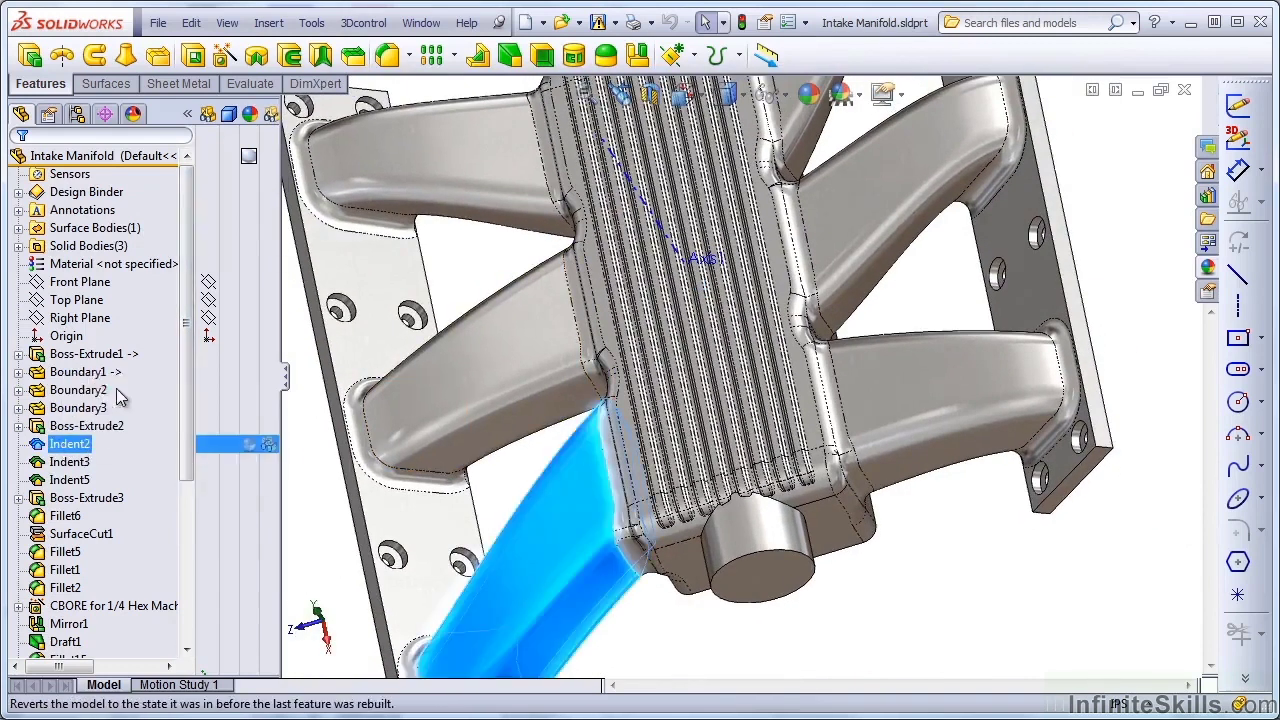
key("f")
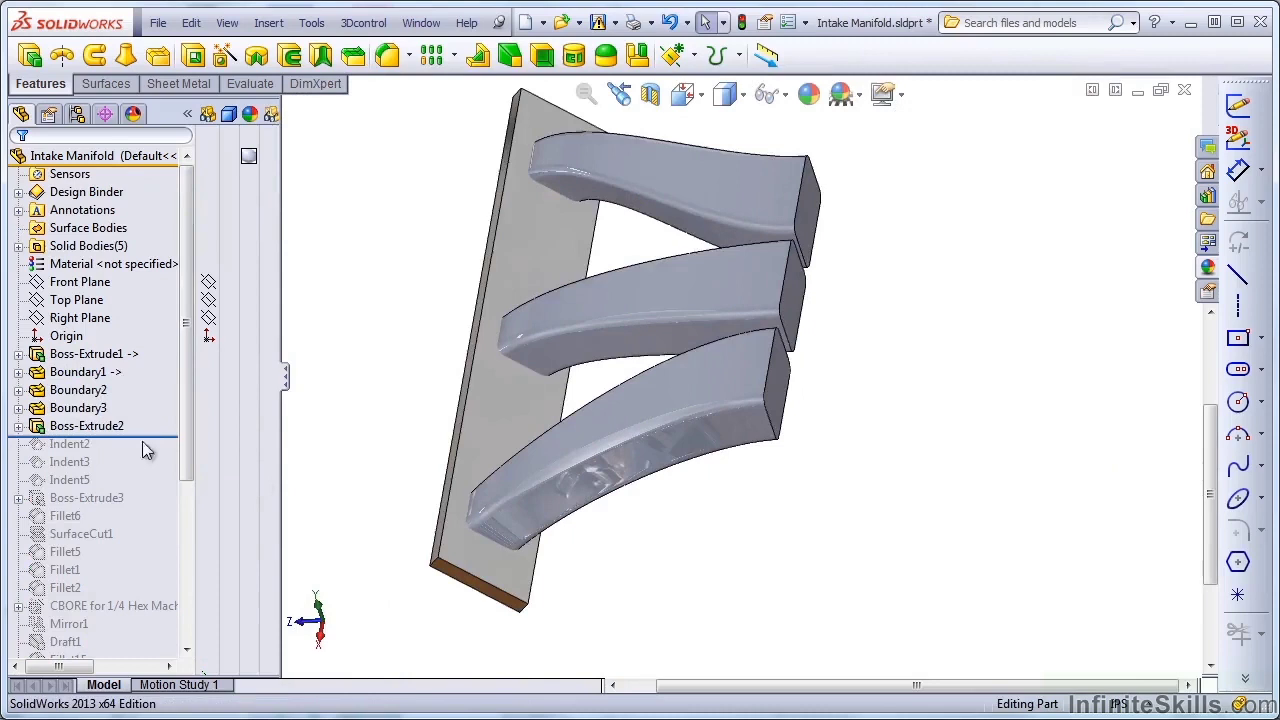
left_click_drag(157, 434, 140, 360)
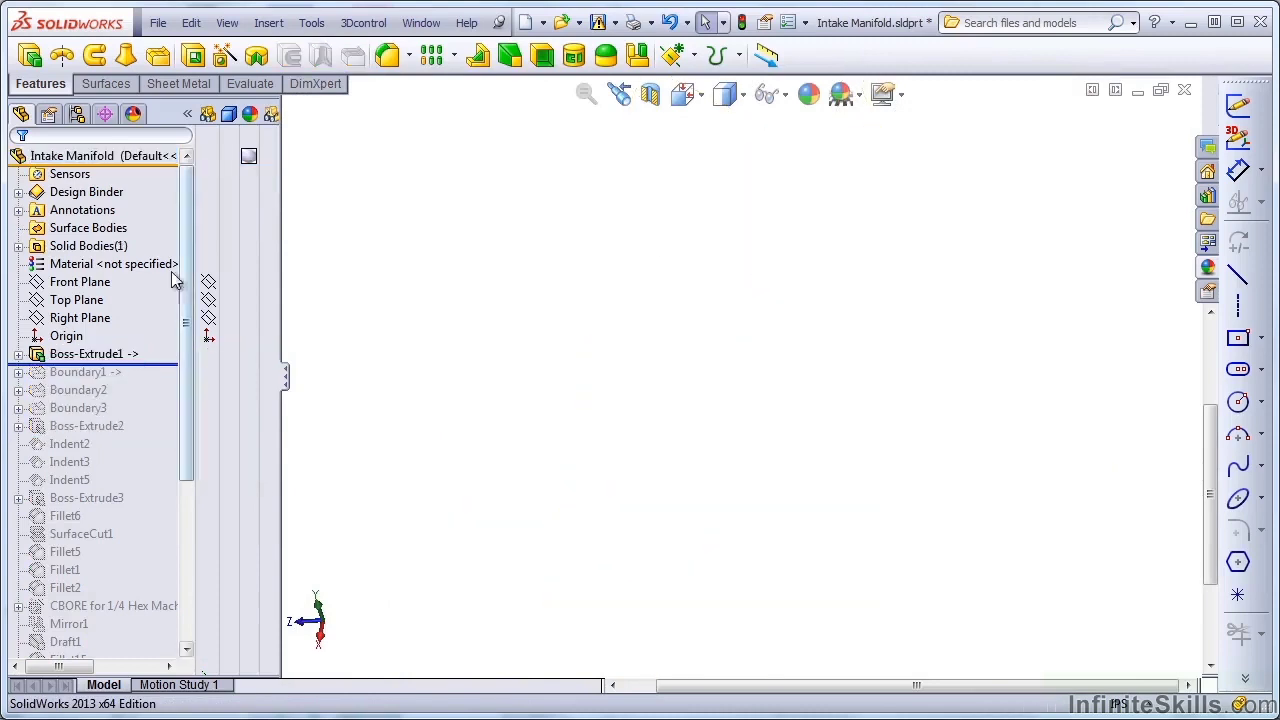
Expand the list of solid bodies and show the hidden Boss-Extrude1 body
left_click(18, 246)
left_click(100, 263)
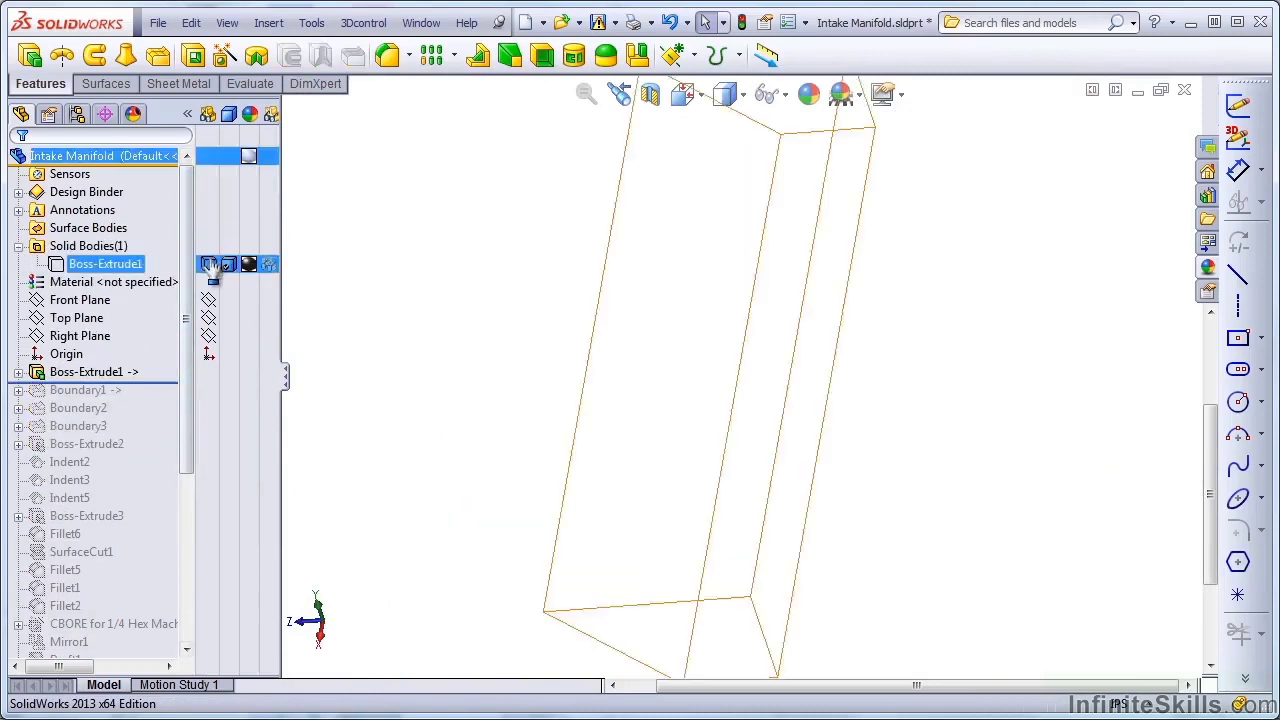
left_click(208, 264)
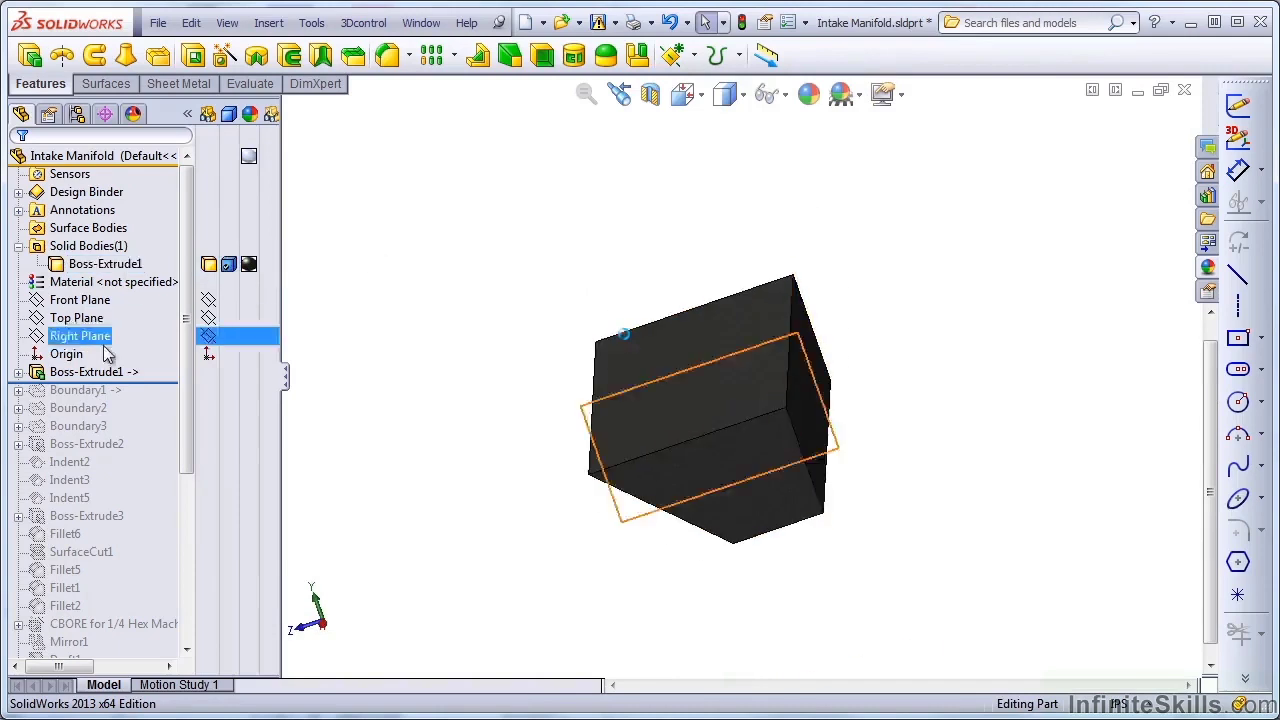
Roll the history forward past Boundary1 and on past Boundary3, examining the runner bodies on the black block
mouse_move(131, 381)
left_mouse_down()
mouse_move(157, 397)
mouse_move(140, 400)
left_mouse_up()
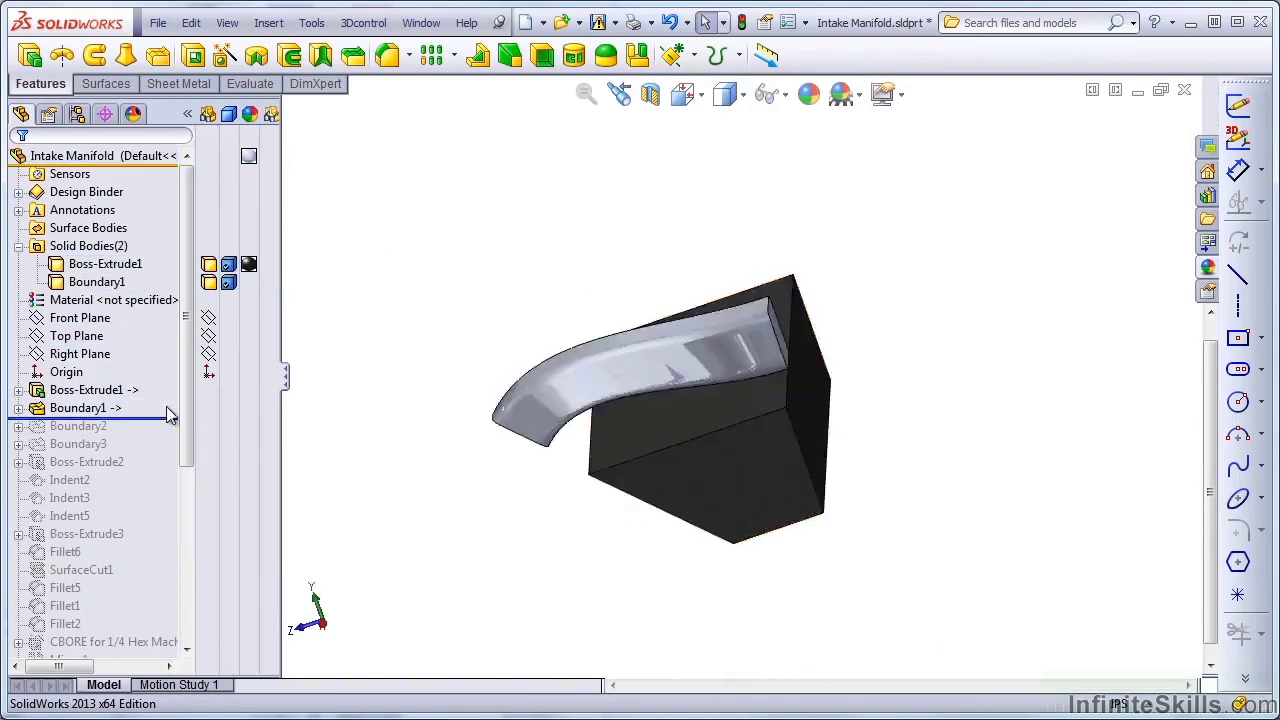
middle_click_drag(440, 411, 508, 418)
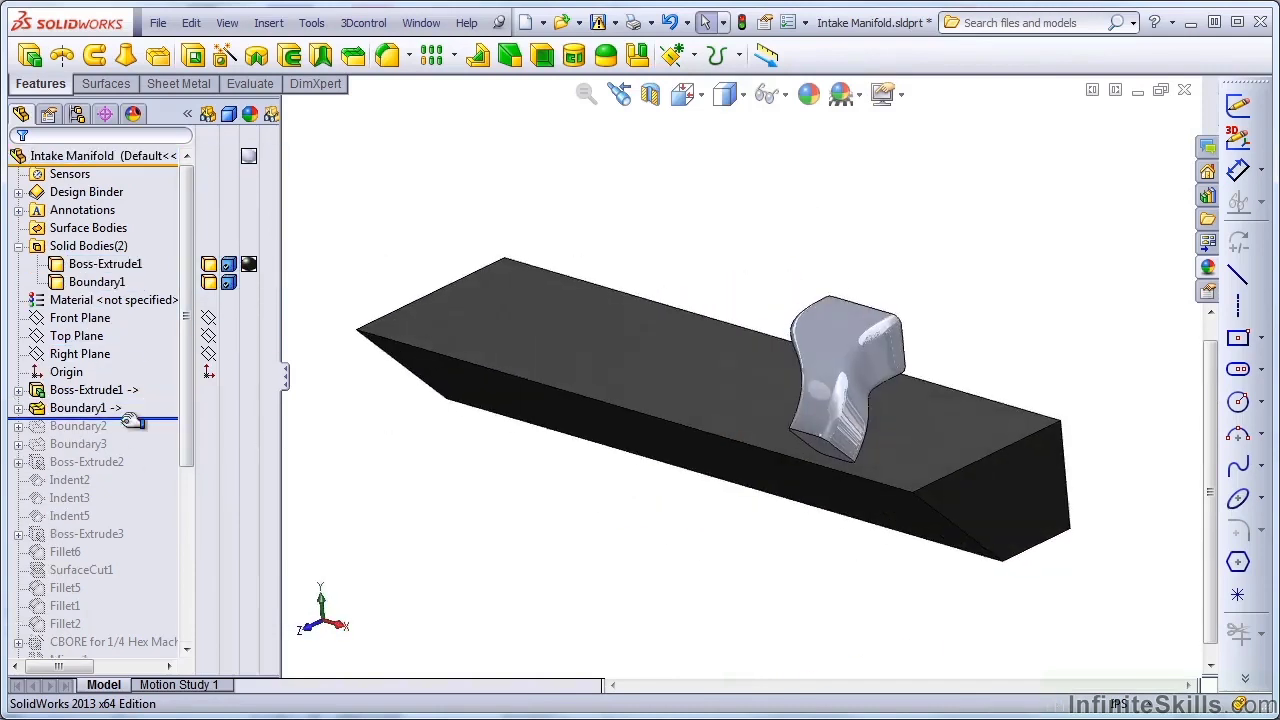
left_click_drag(150, 417, 140, 480)
middle_click_drag(414, 463, 395, 370)
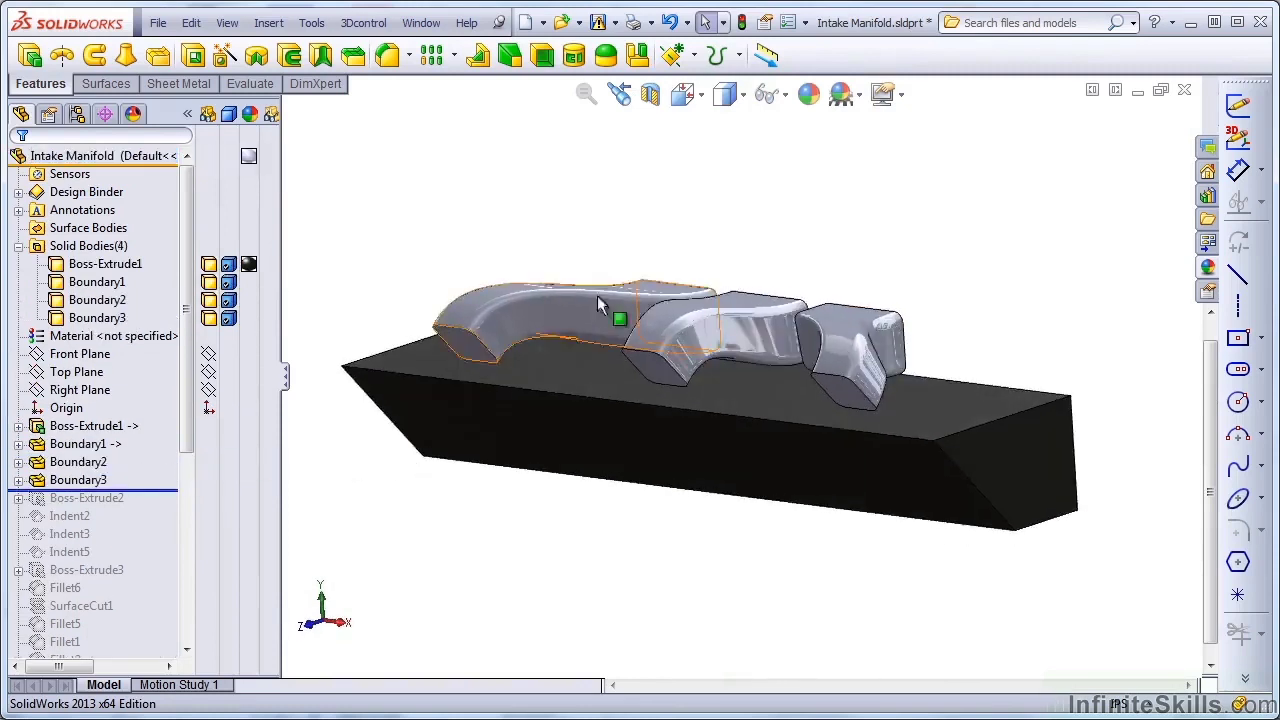
middle_click_drag(597, 297, 731, 430)
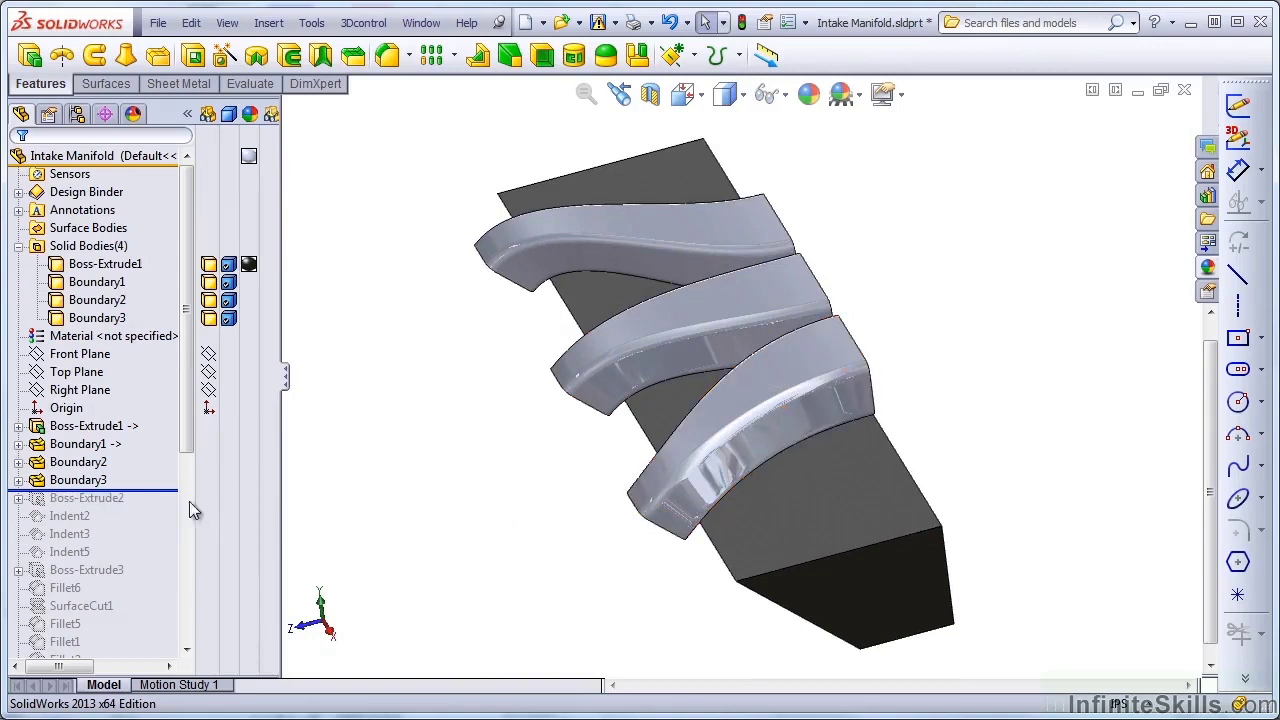
Roll the history forward past Boss-Extrude2 and examine how the flange plate meets the runner ends
left_click_drag(163, 492, 123, 517)
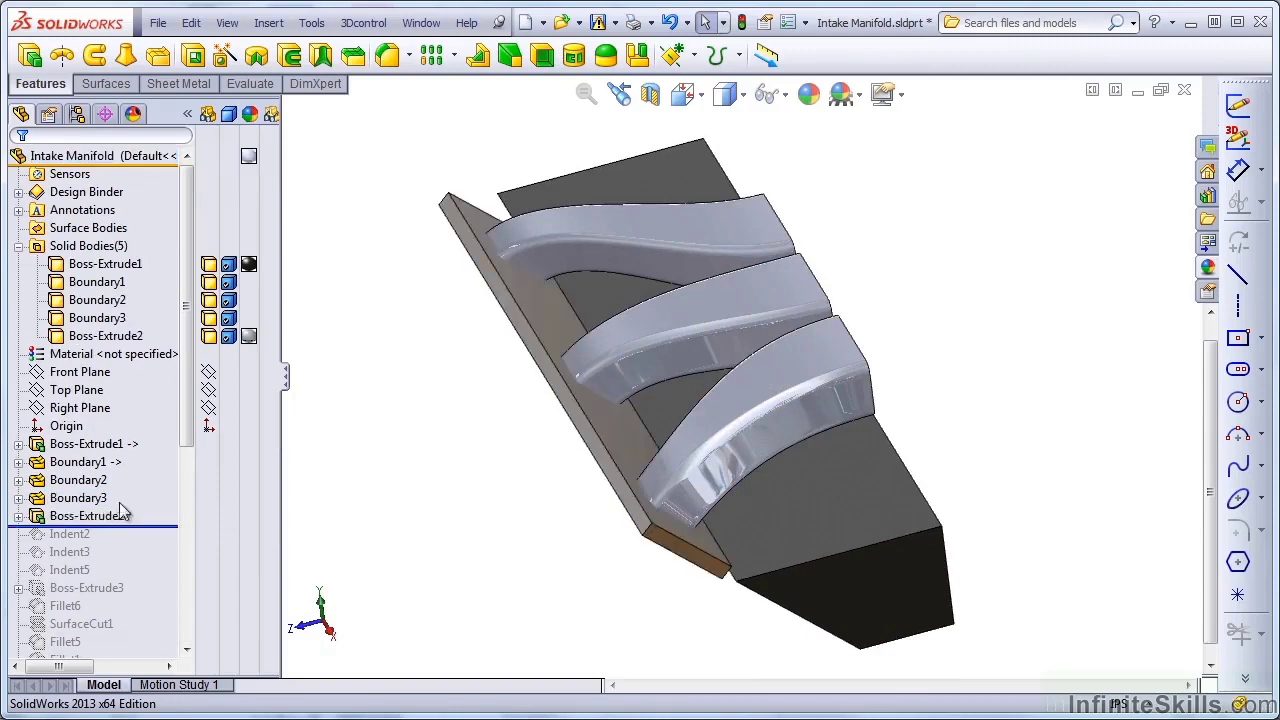
left_click(91, 516)
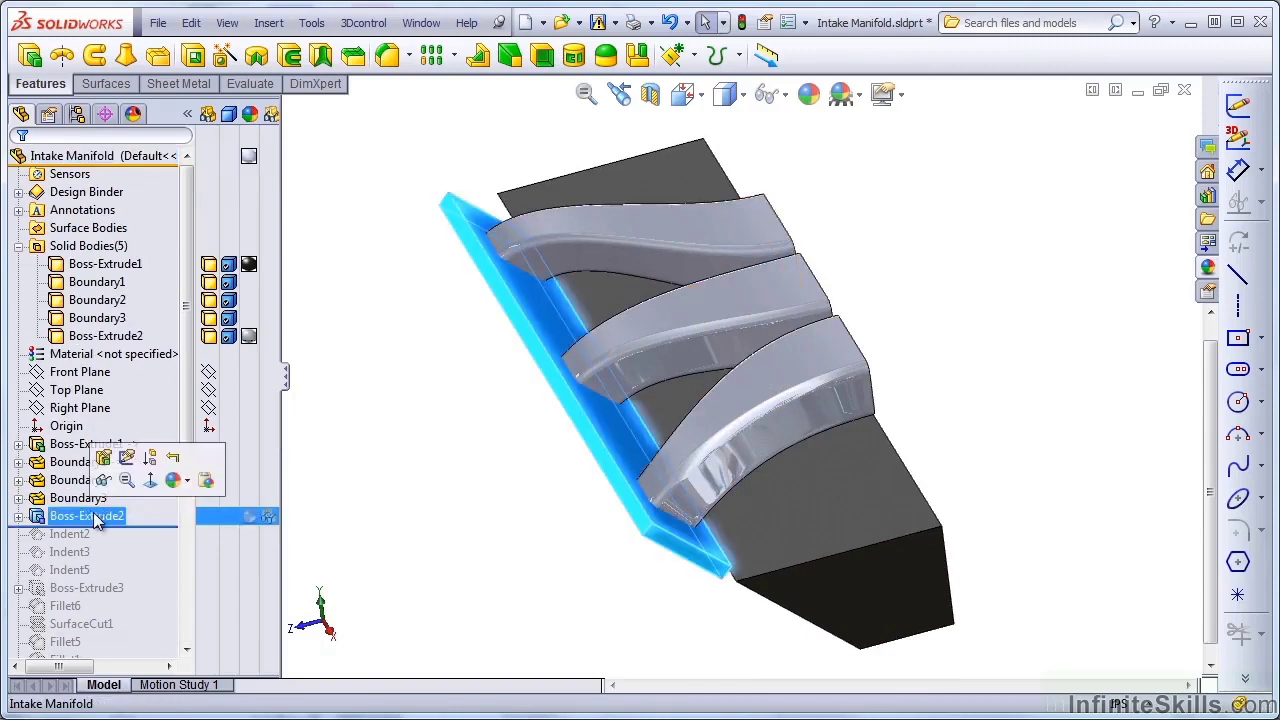
mouse_move(434, 509)
middle_mouse_down()
mouse_move(526, 474)
mouse_move(530, 460)
mouse_move(450, 381)
mouse_move(471, 360)
mouse_move(448, 330)
middle_mouse_up()
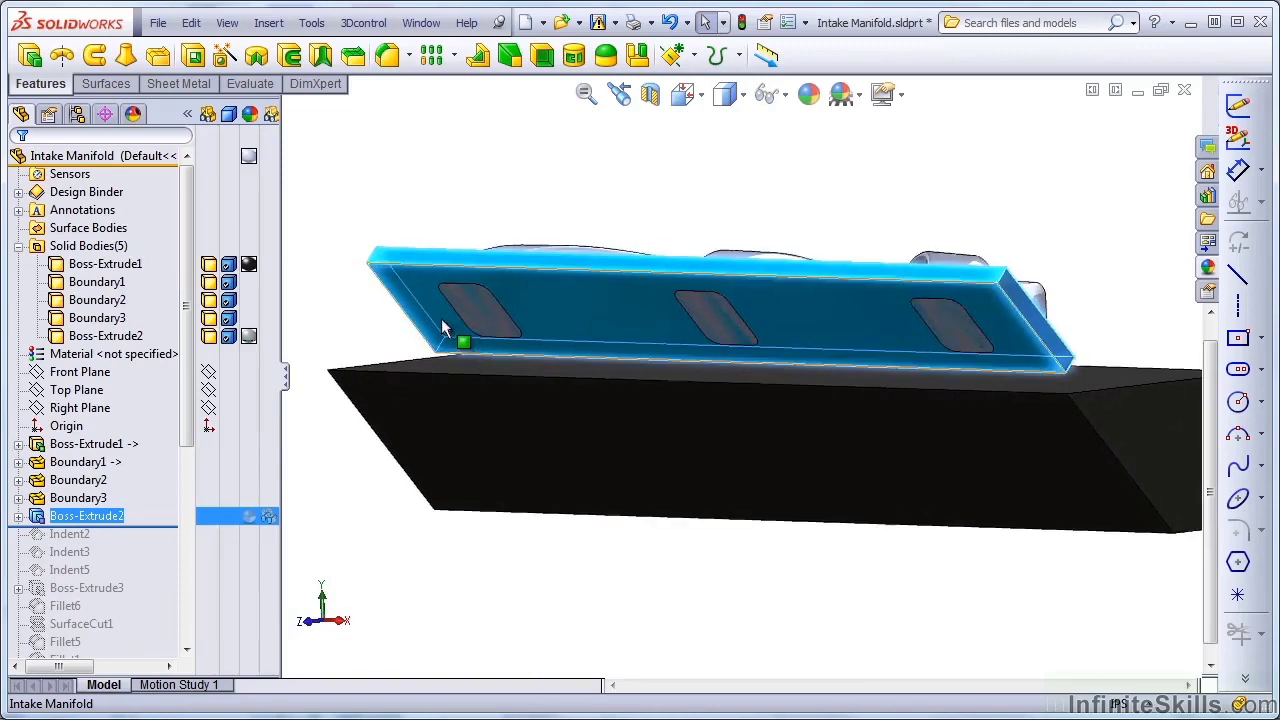
left_click(400, 517)
middle_click_drag(400, 517, 479, 455)
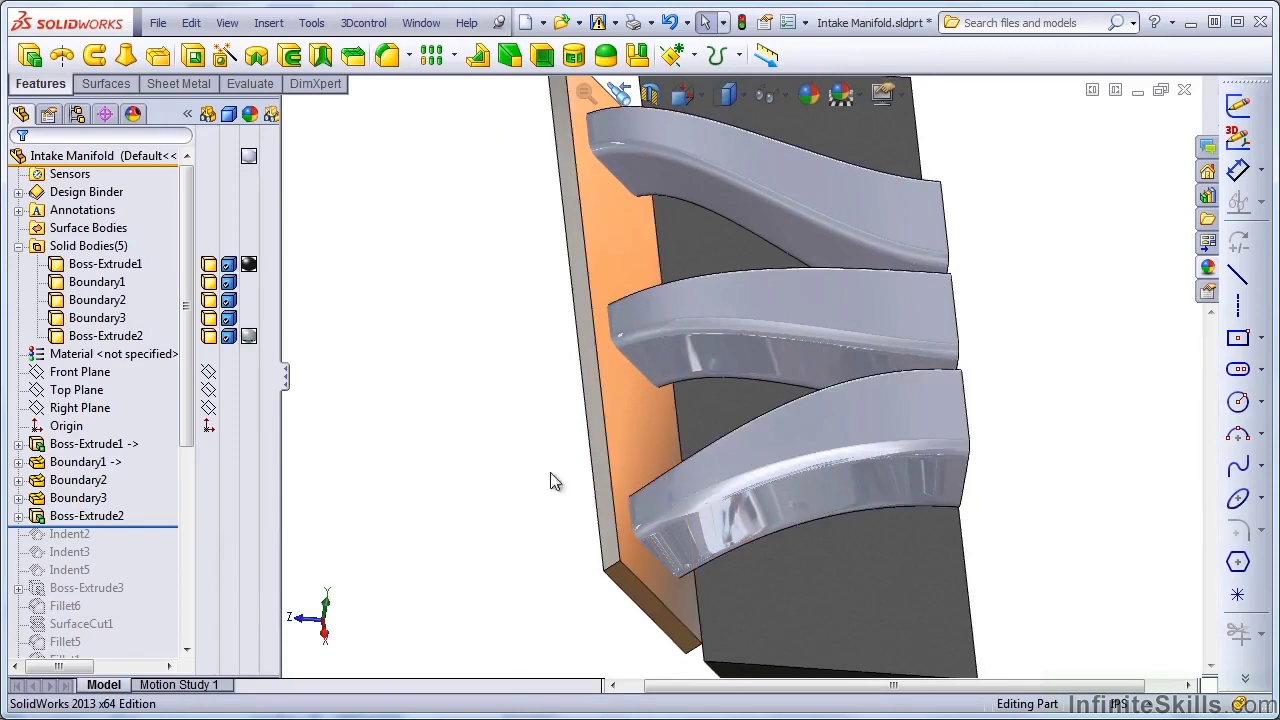
Start an Indent with the flange plate as target body and the Boundary1 runner as tool body region, with 0 in clearance
left_click(268, 22)
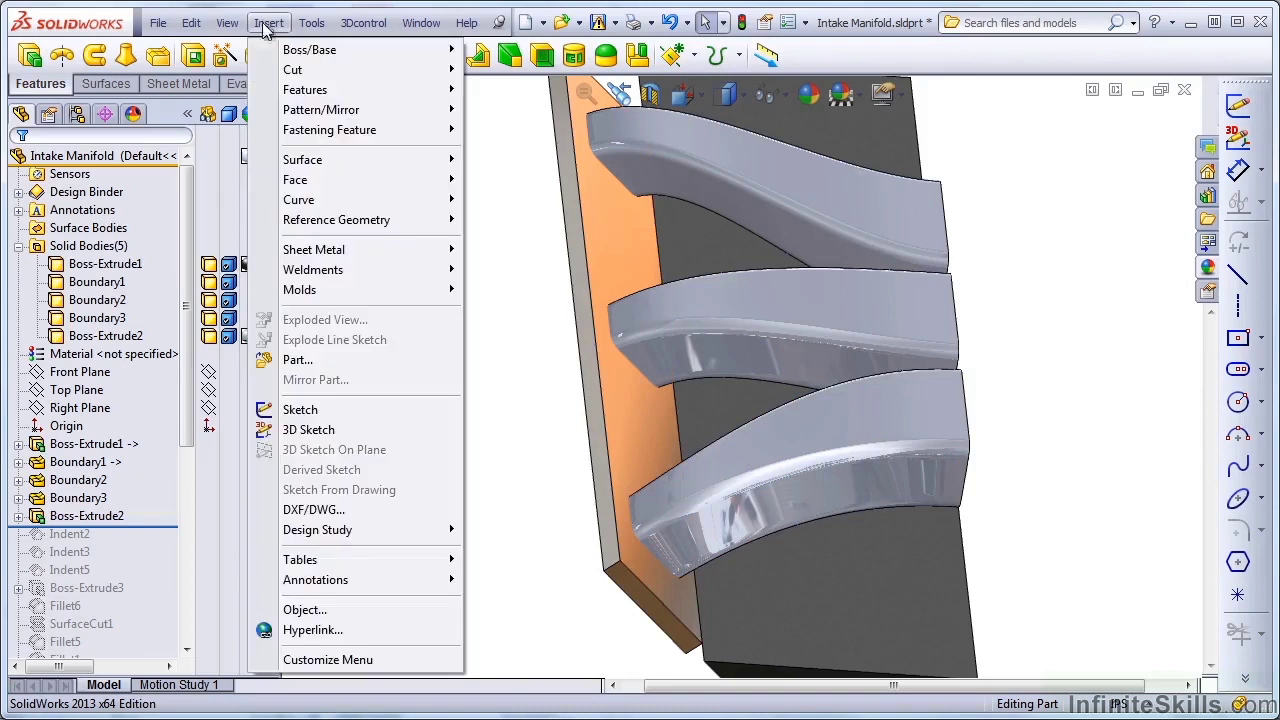
mouse_move(316, 92)
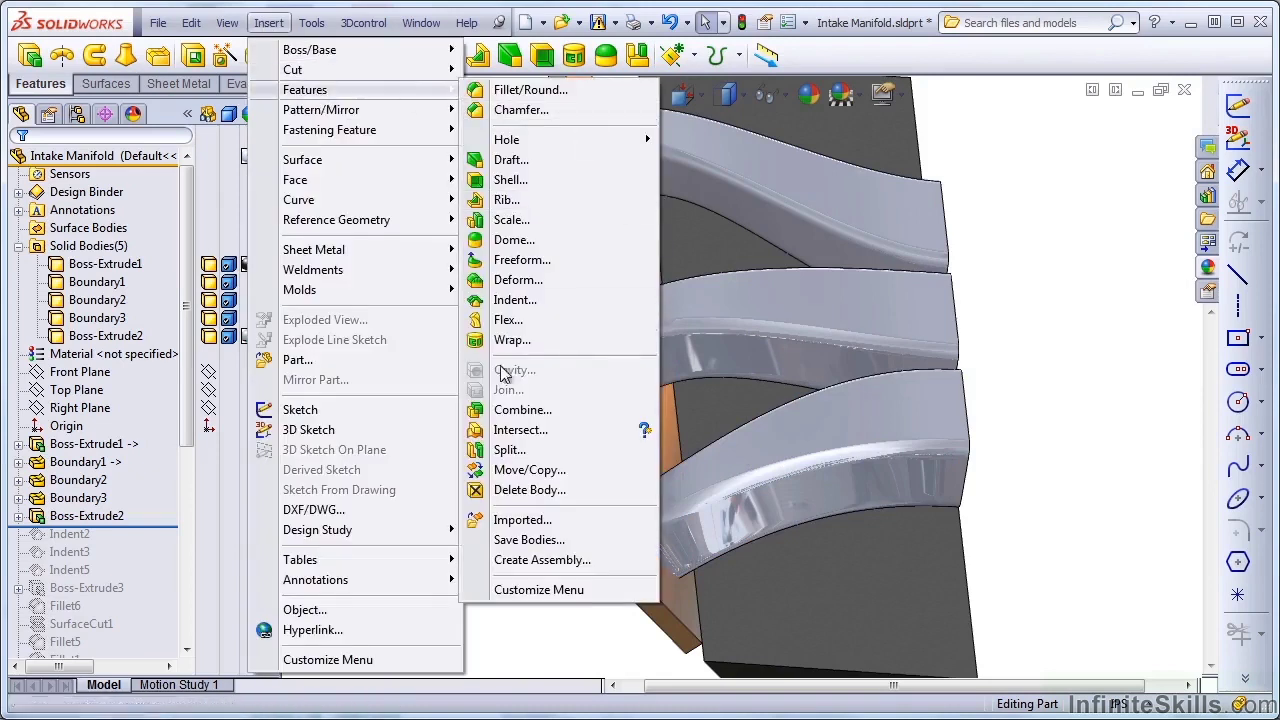
left_click(512, 301)
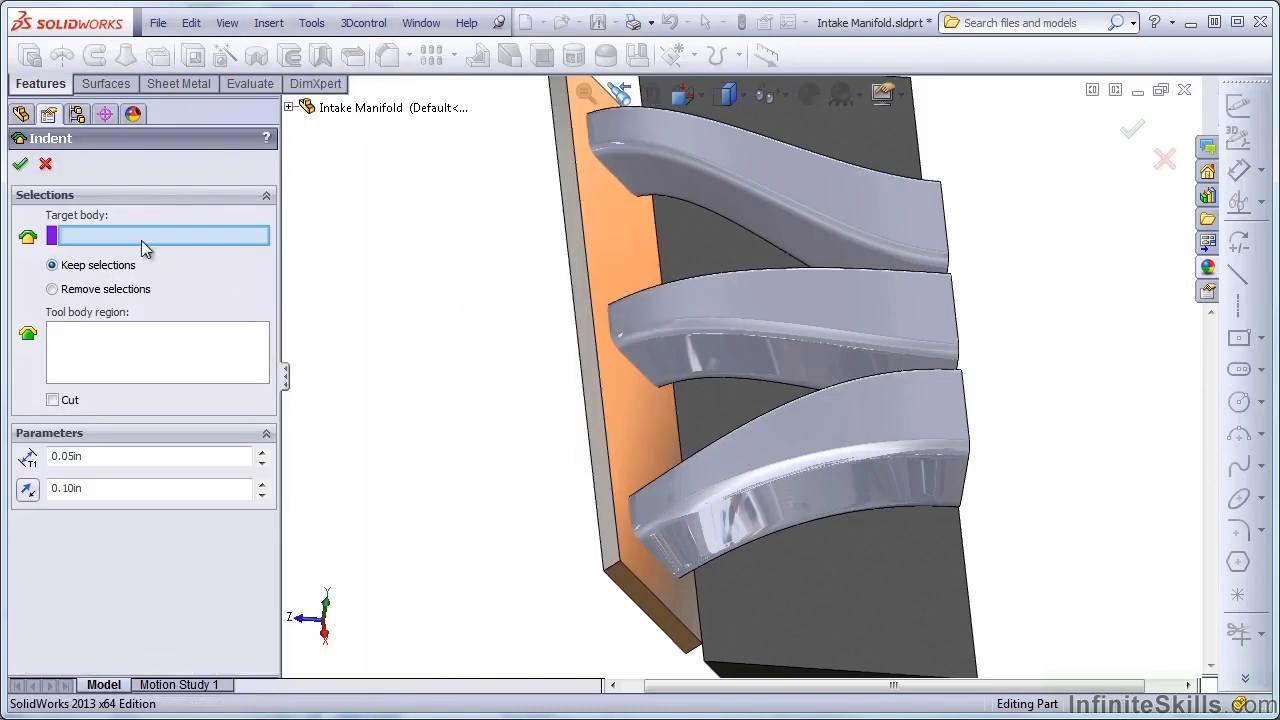
left_click(625, 413)
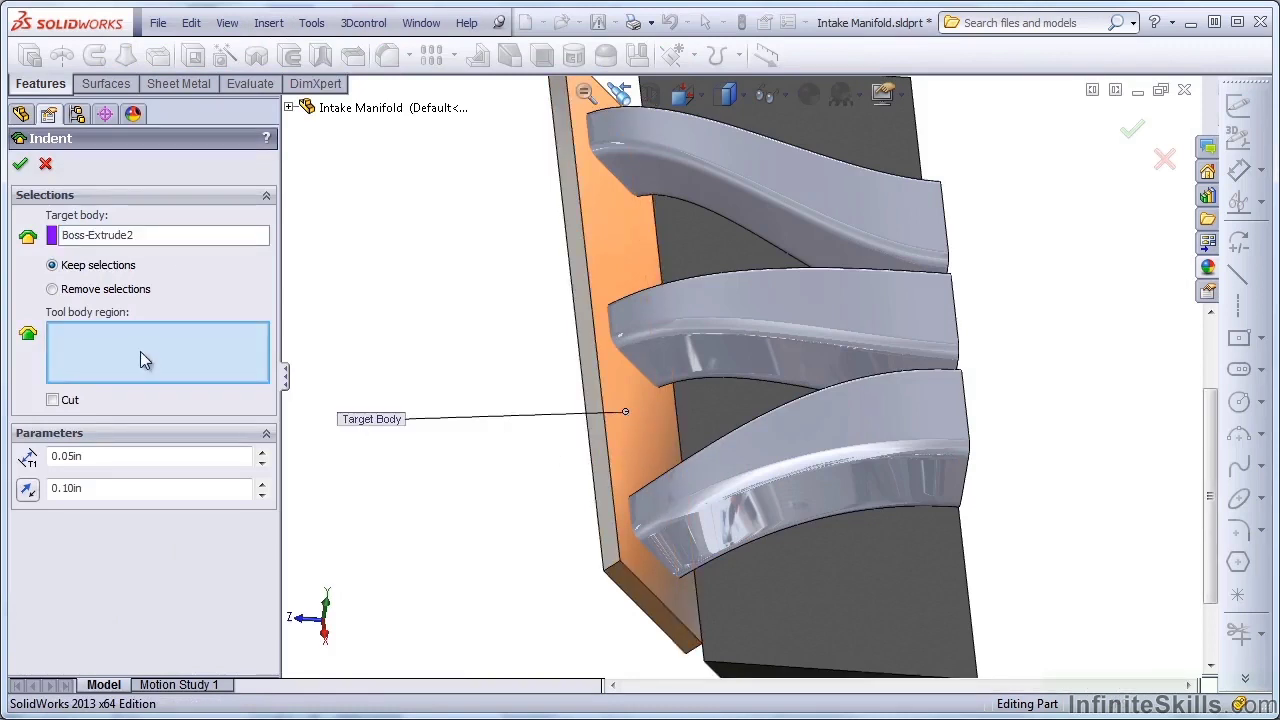
left_click(885, 419)
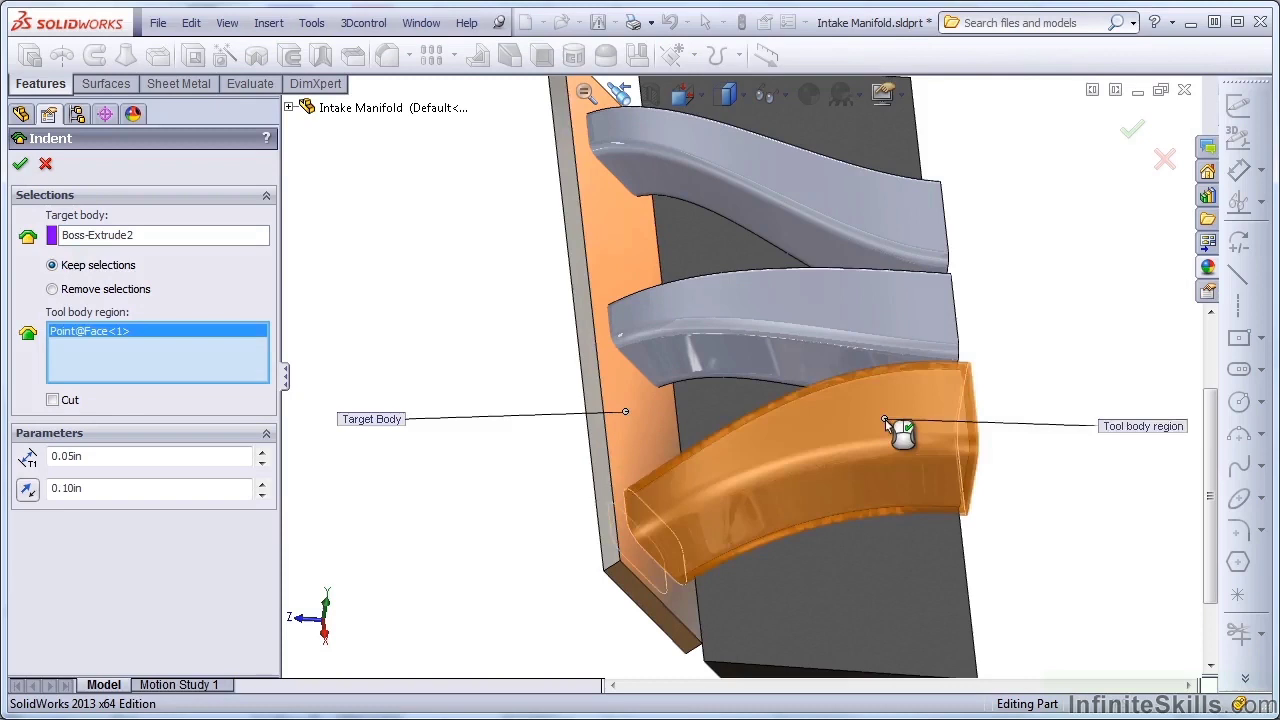
middle_click_drag(885, 419, 666, 545)
middle_click_drag(943, 334, 169, 571)
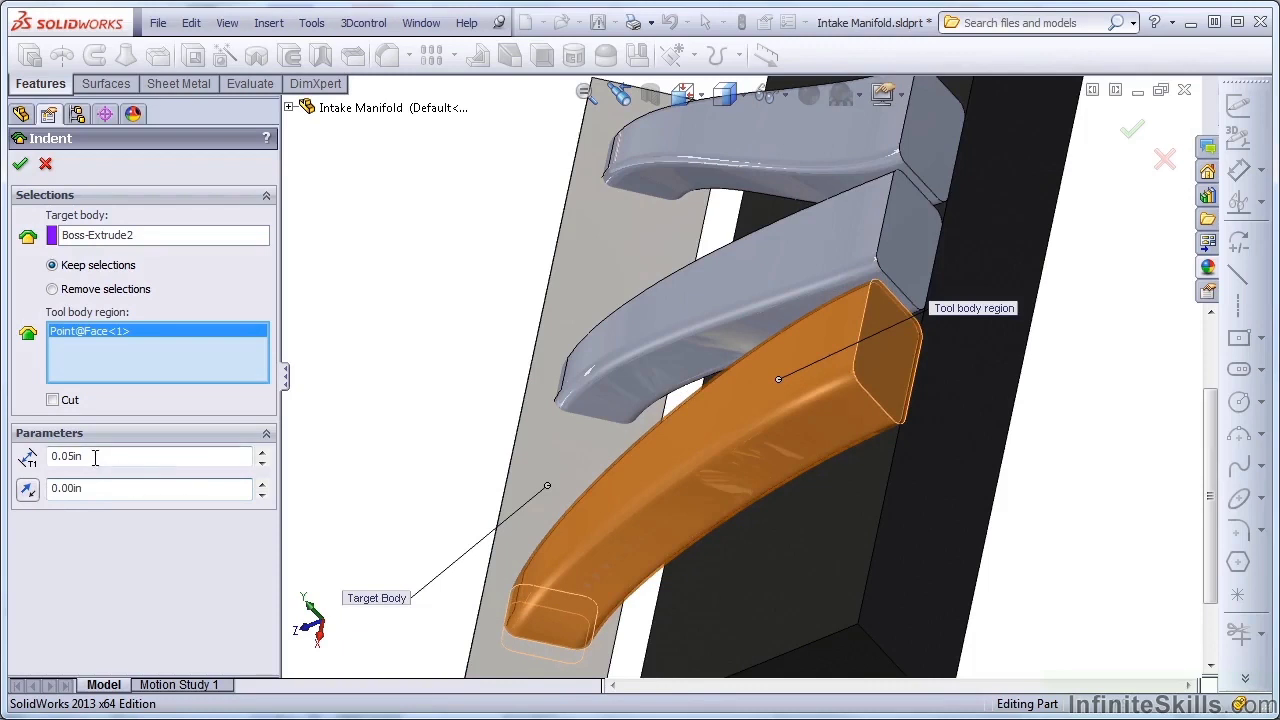
Set the indent thickness to 0.125 in, keep only the Boundary1 runner as tool body region, and create the indent
left_click_drag(94, 457, 51, 462)
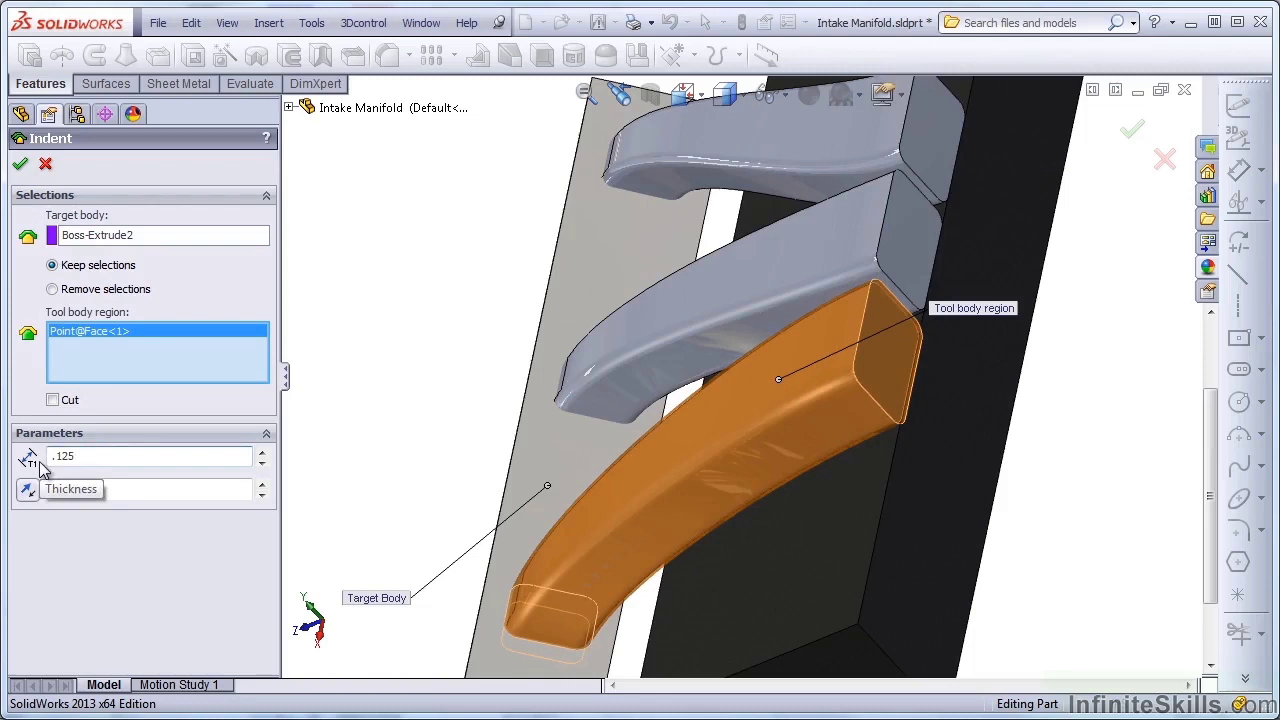
key("Tab")
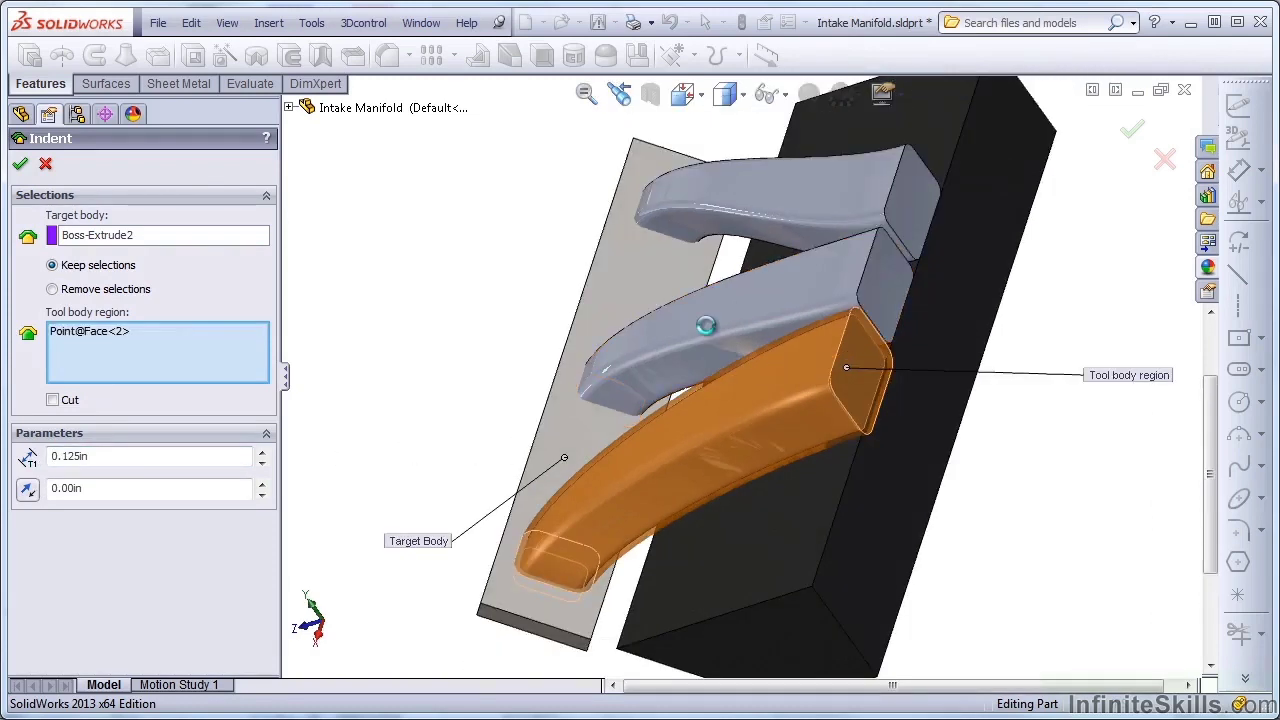
left_click(706, 326)
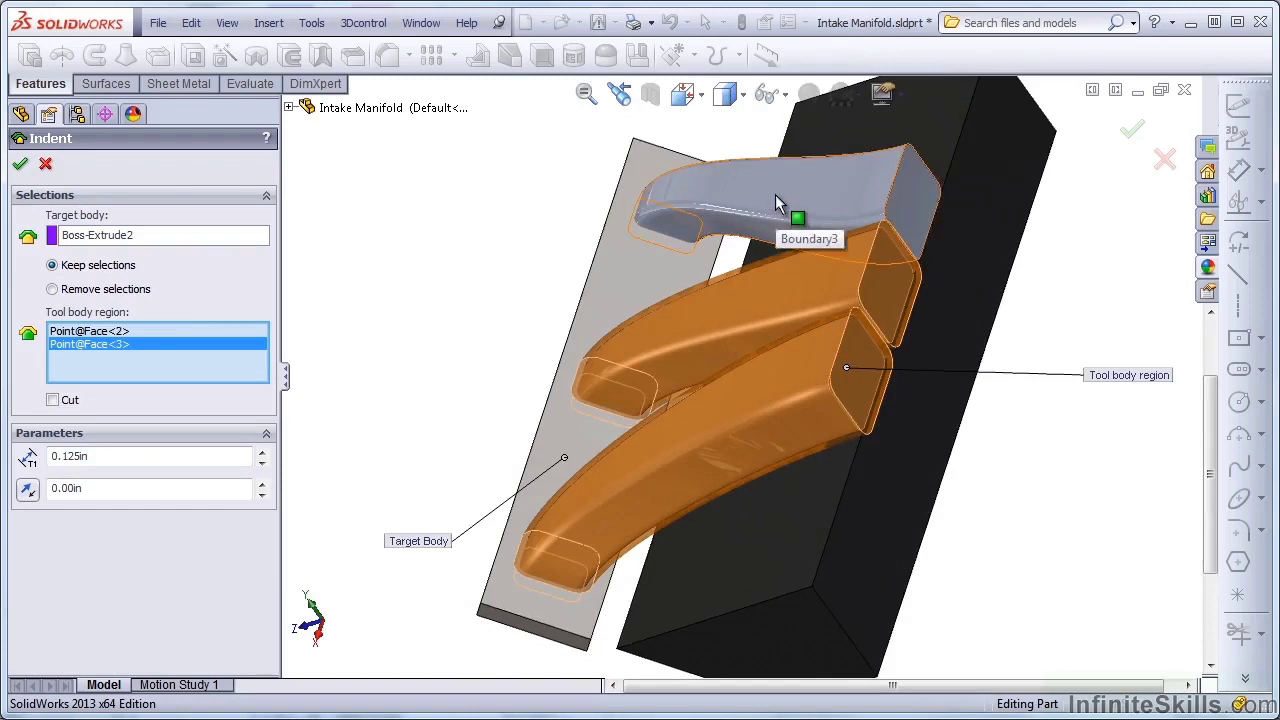
right_click(152, 360)
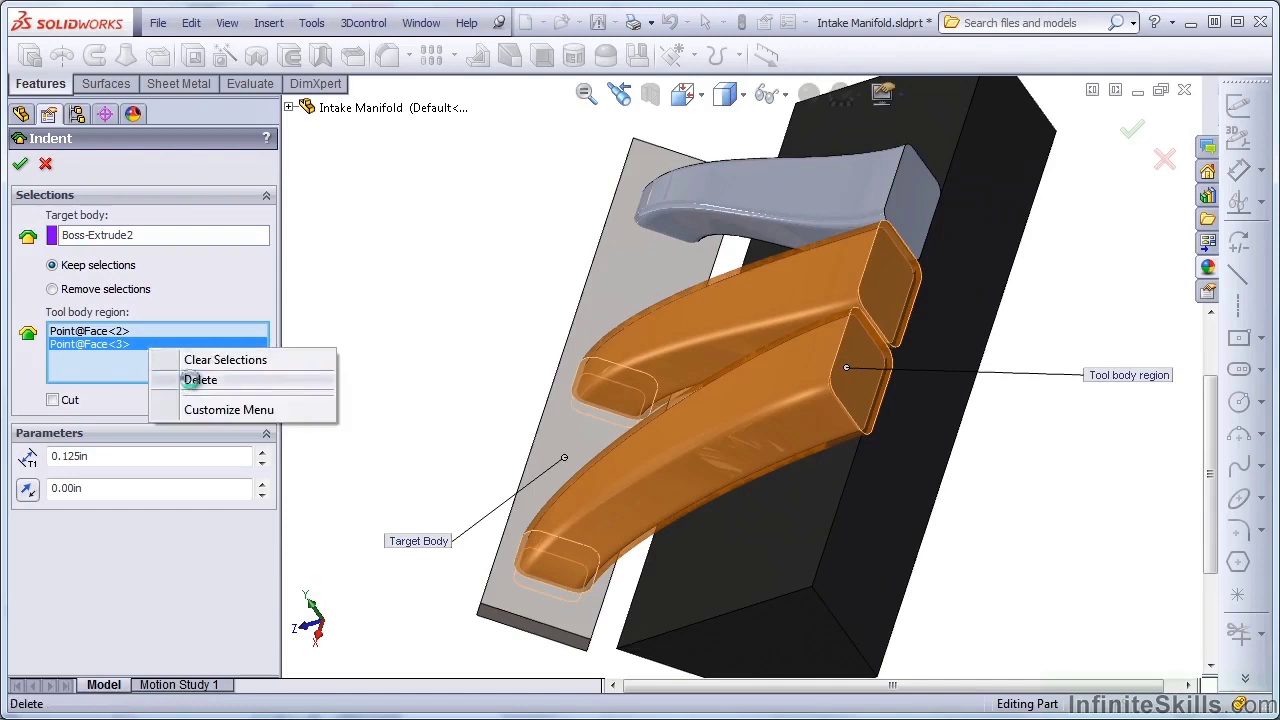
left_click(200, 380)
left_click(20, 164)
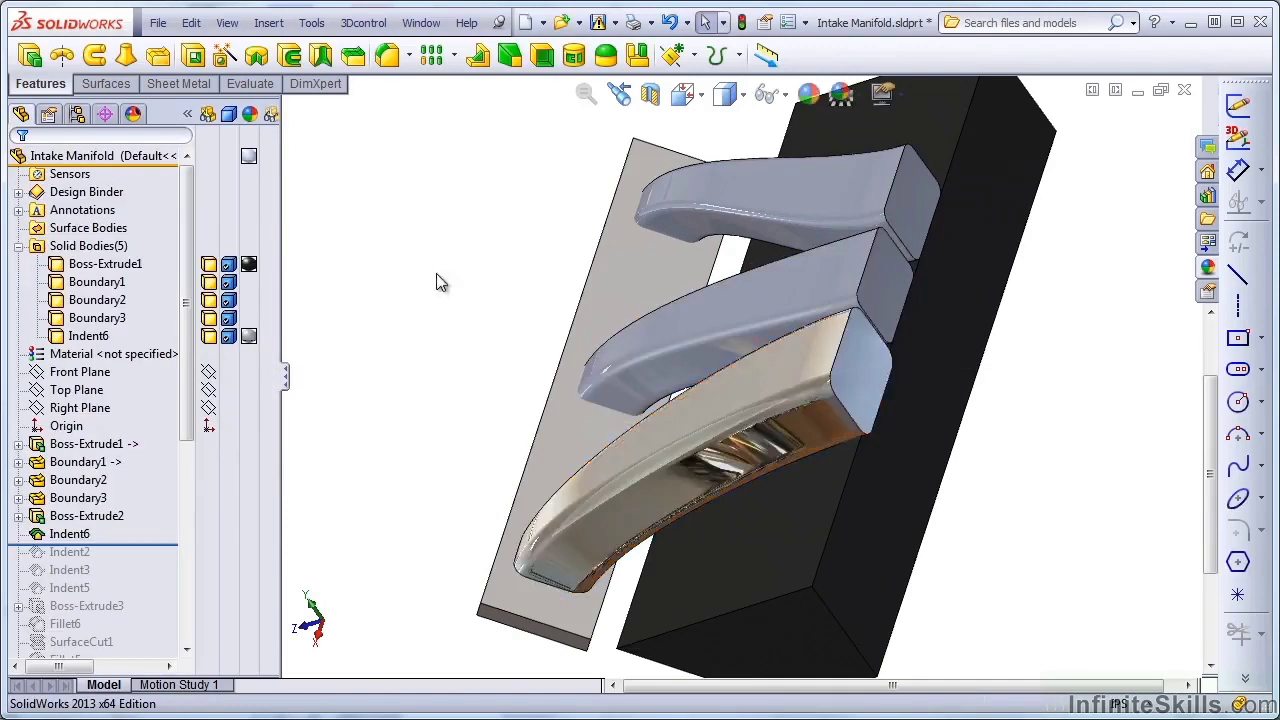
Create a 0.125 in thick Indent with the flange plate as target body and the middle Boundary2 runner as tool body region
middle_click_drag(437, 275, 460, 160)
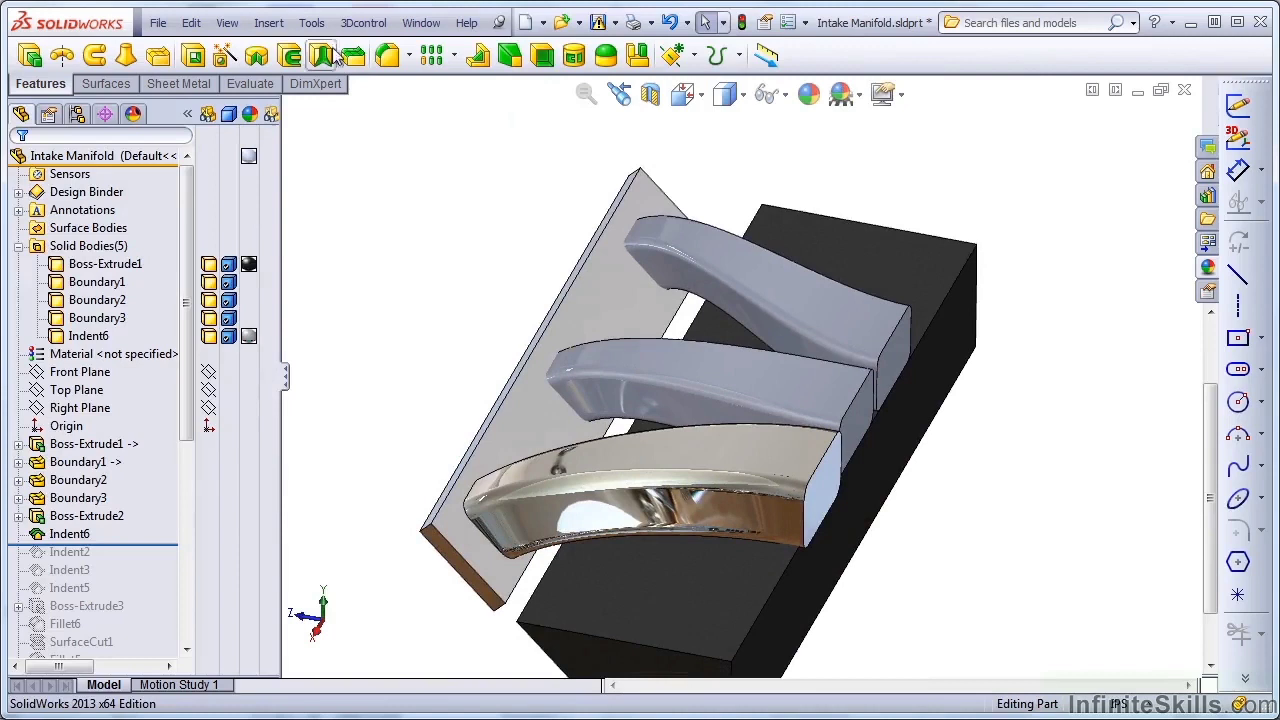
left_click(272, 26)
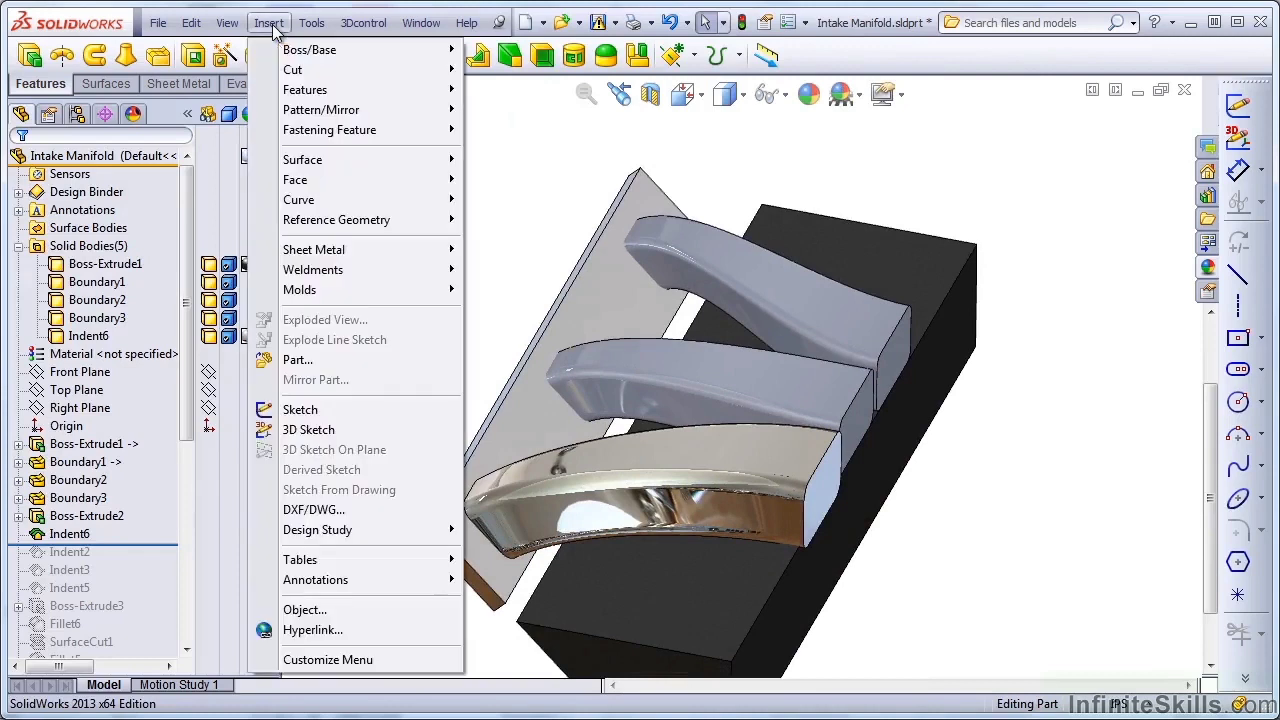
mouse_move(310, 90)
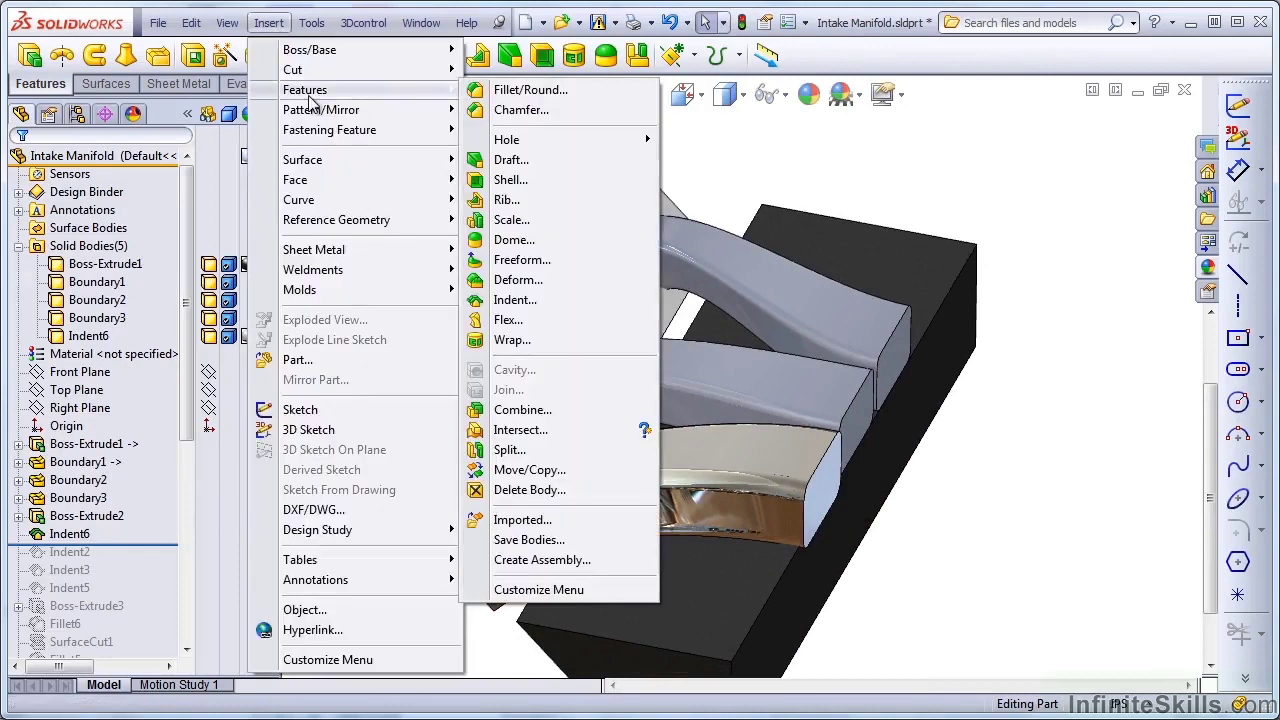
left_click(515, 300)
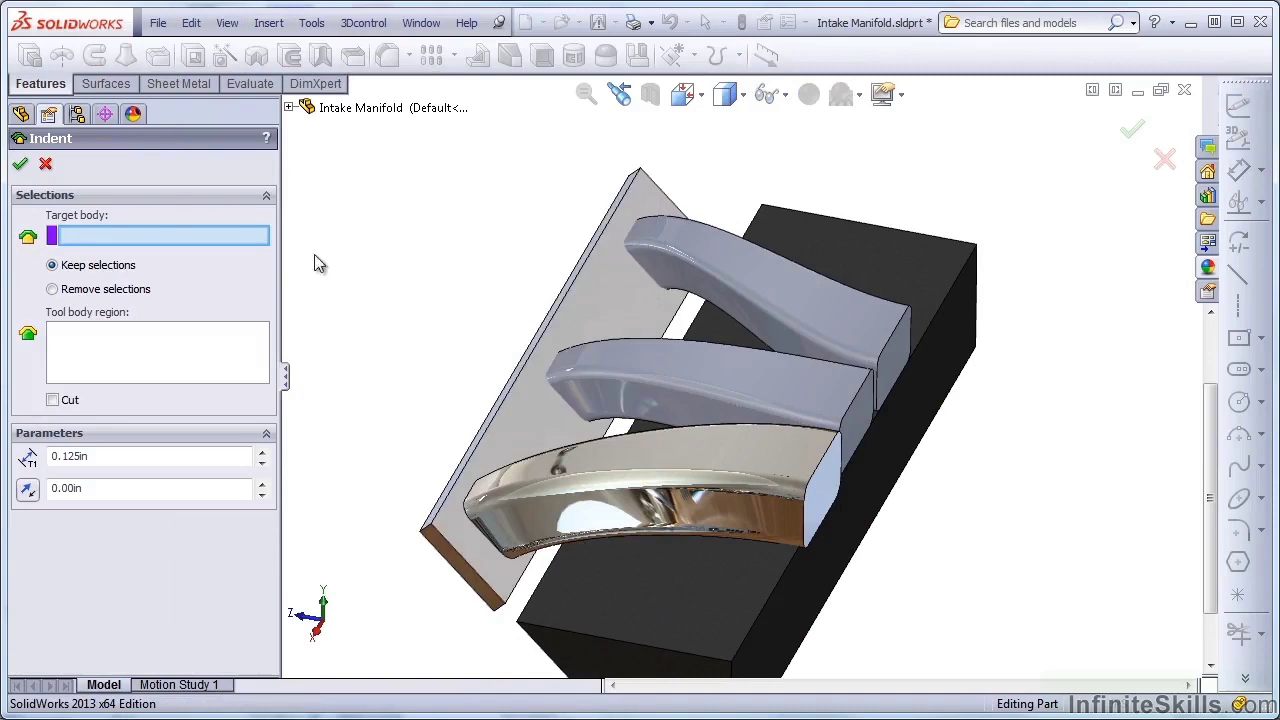
left_click(538, 411)
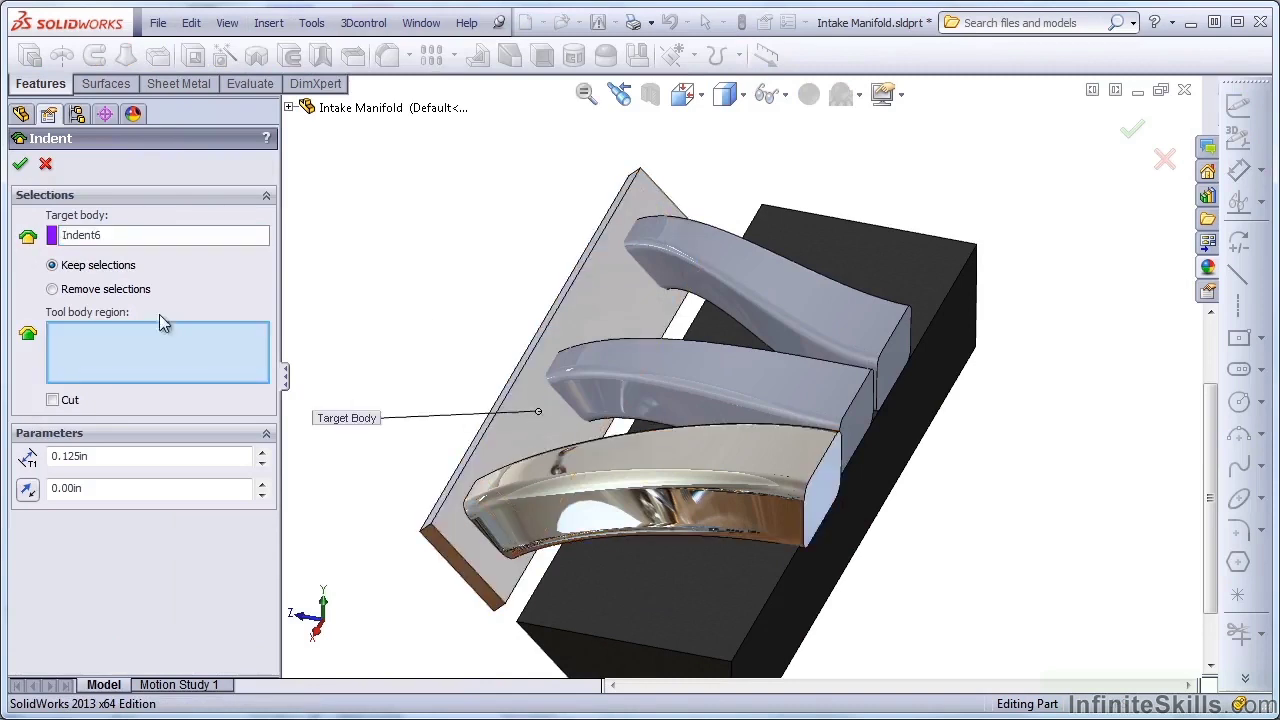
left_click(790, 381)
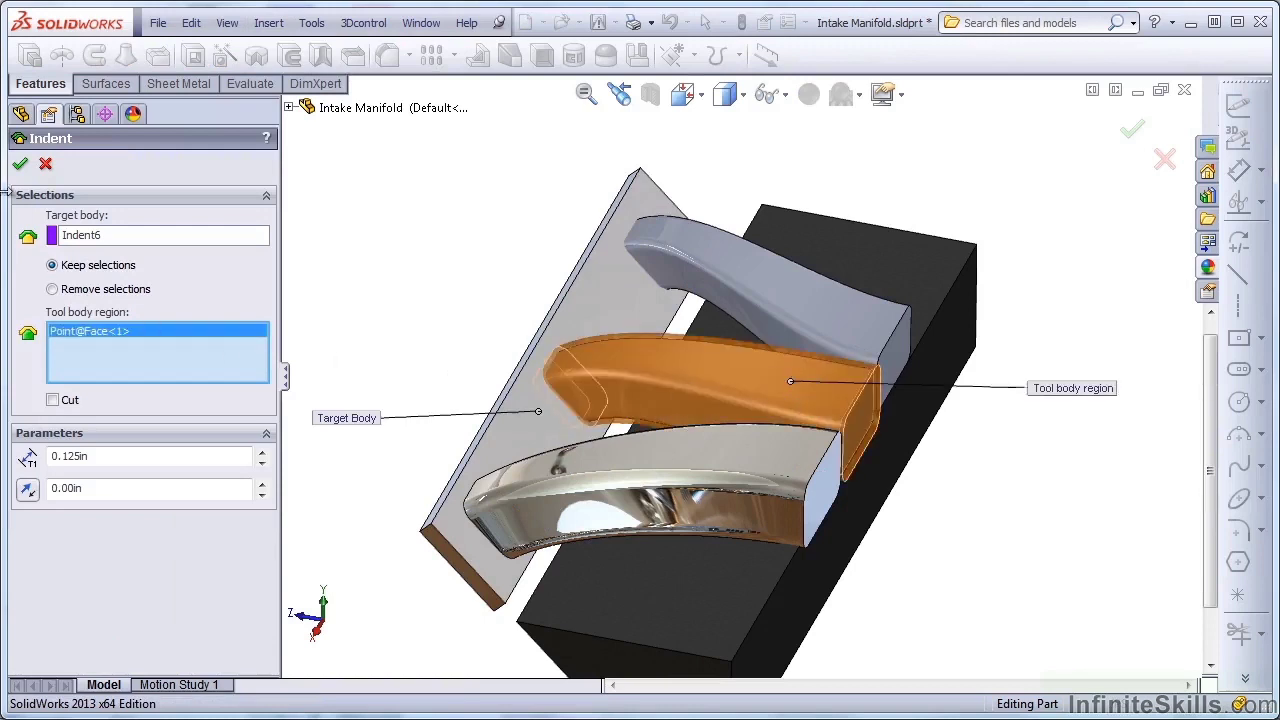
left_click(25, 165)
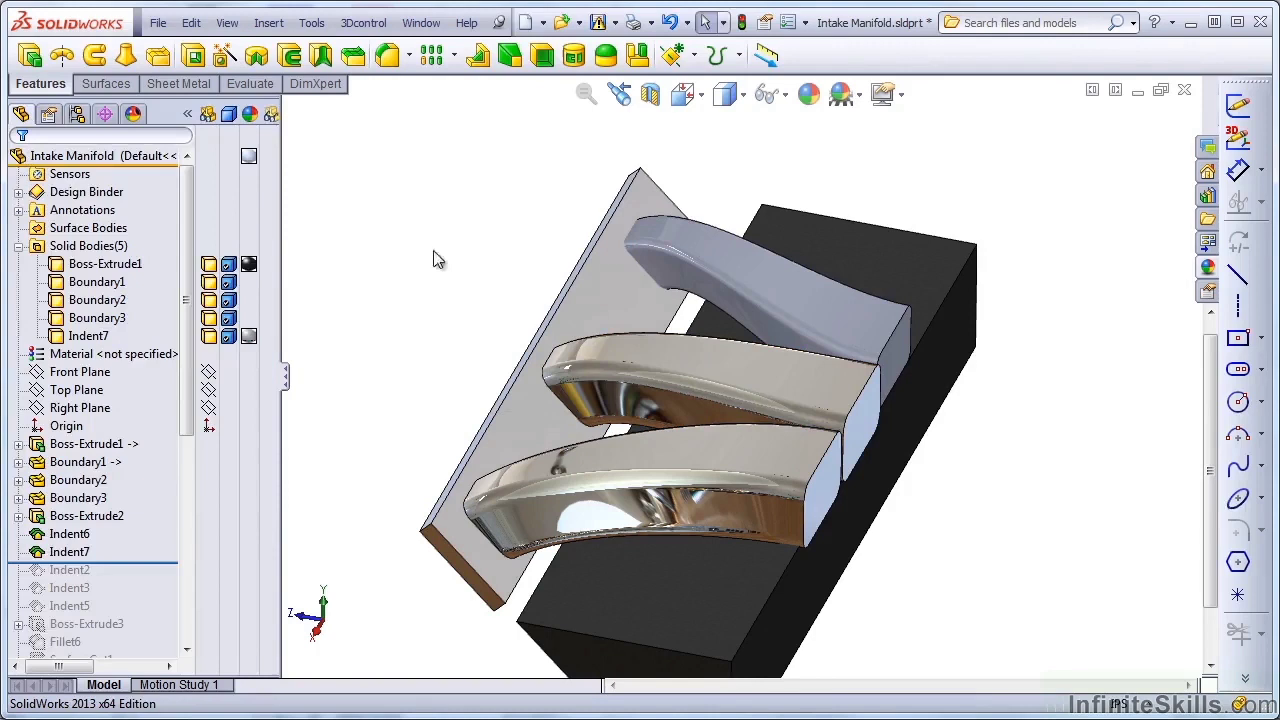
Start another Indent with the flange plate as target body and the remaining Boundary3 runner as tool body region
key("Return")
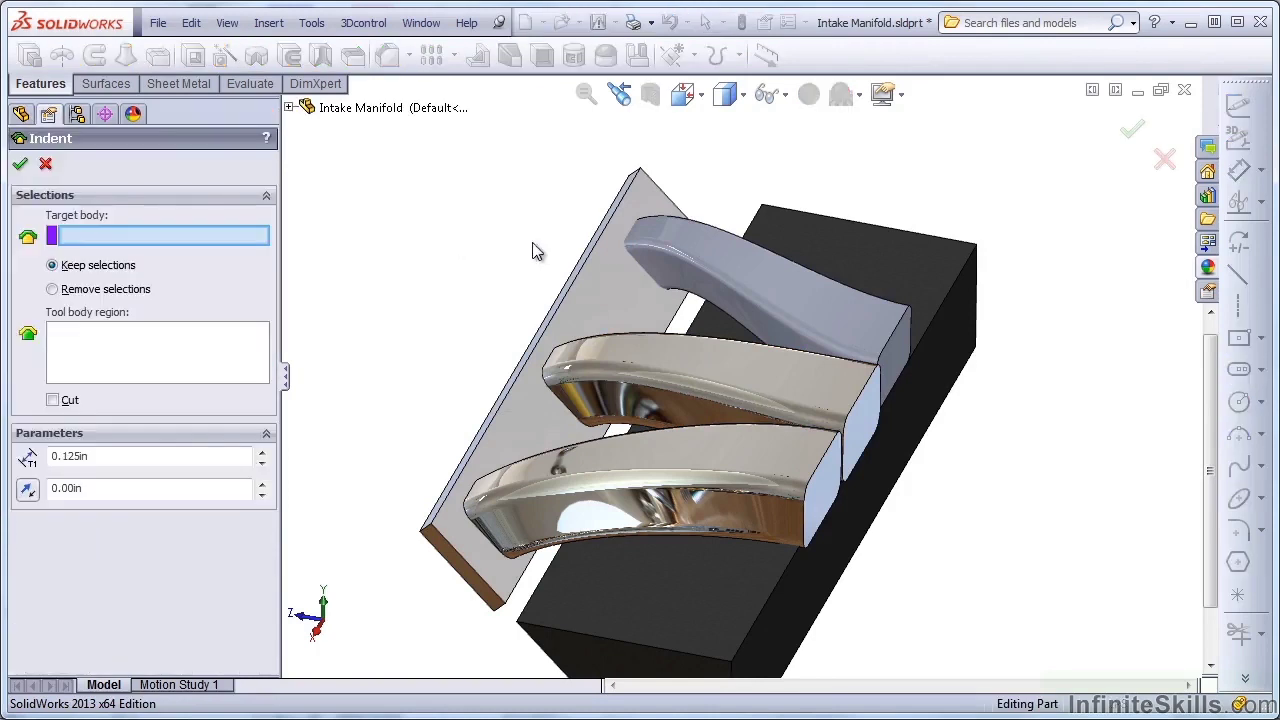
left_click(604, 288)
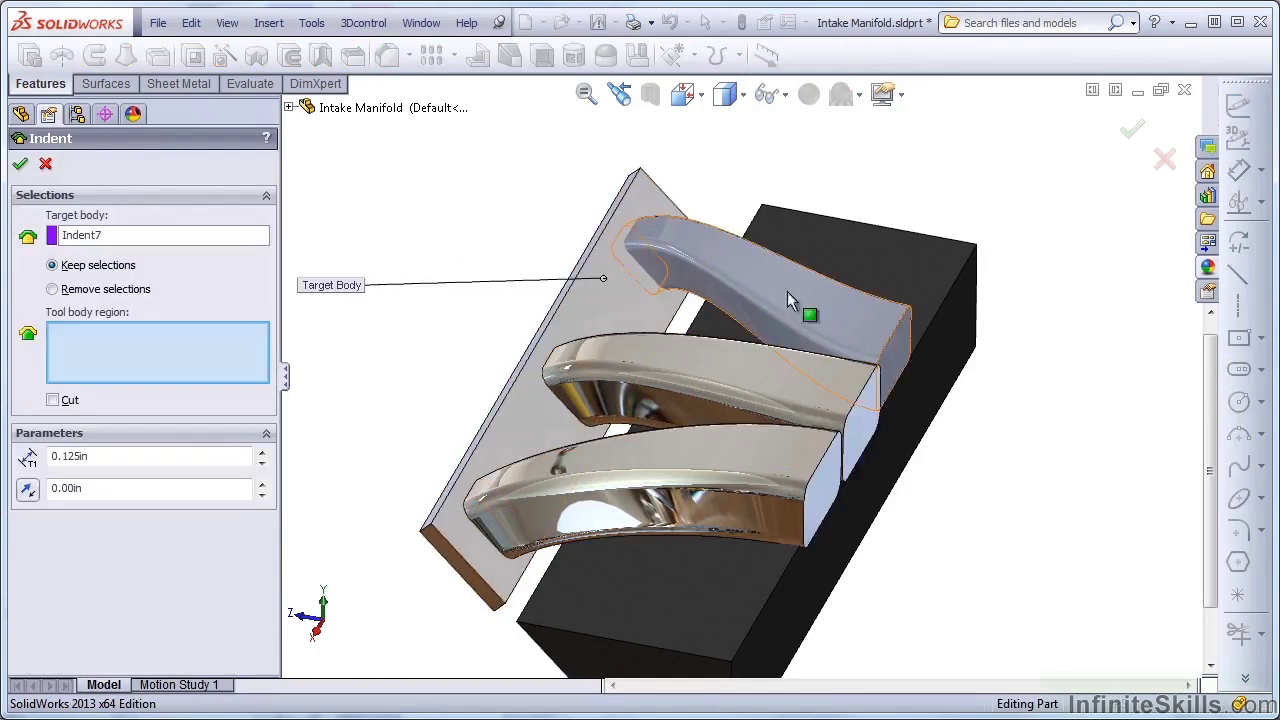
left_click(860, 311)
scroll(912, 385, "down", 10)
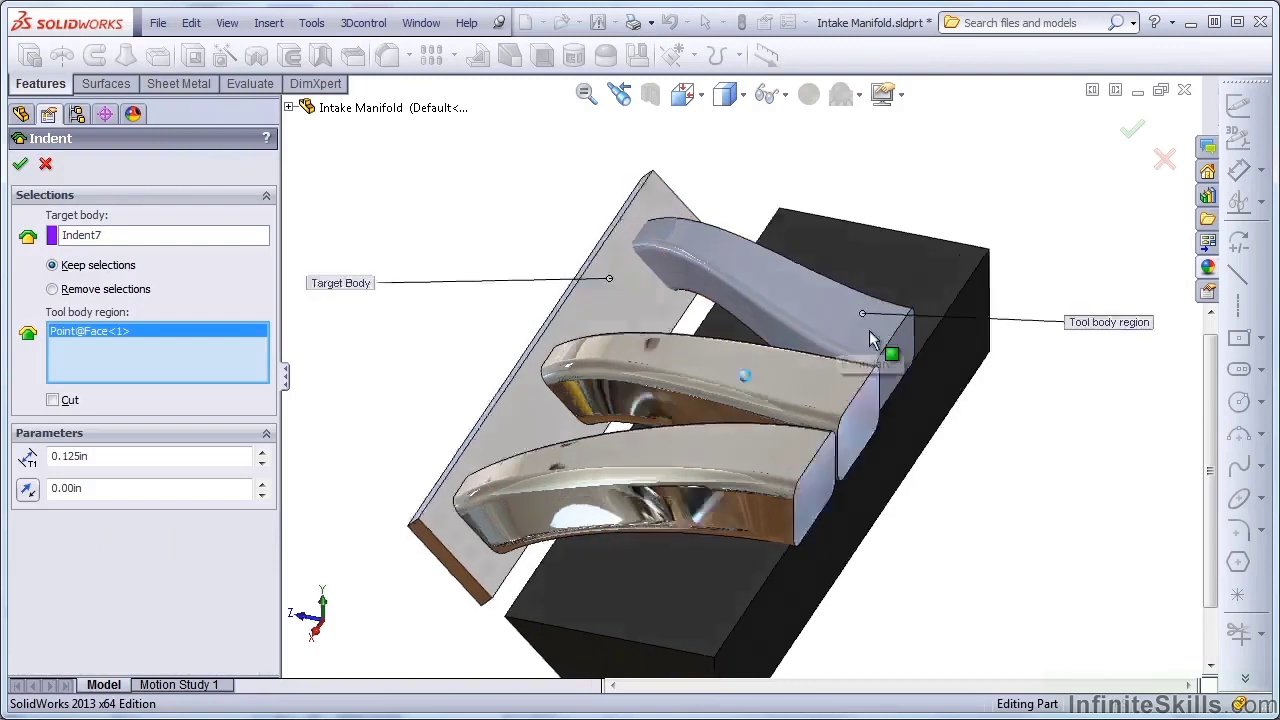
scroll(912, 385, "up", 10)
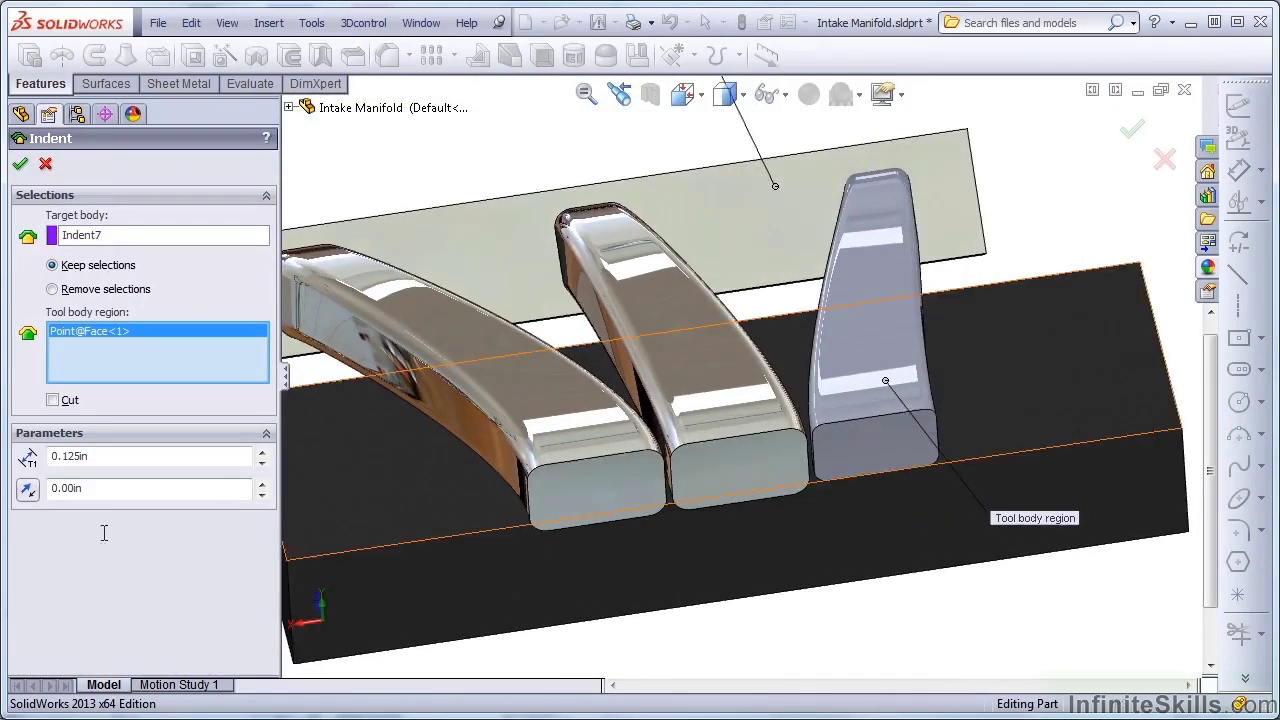
Set the indent thickness to 0.10 in, check the gap to the neighbouring runner, and create the indent
double_click(99, 455)
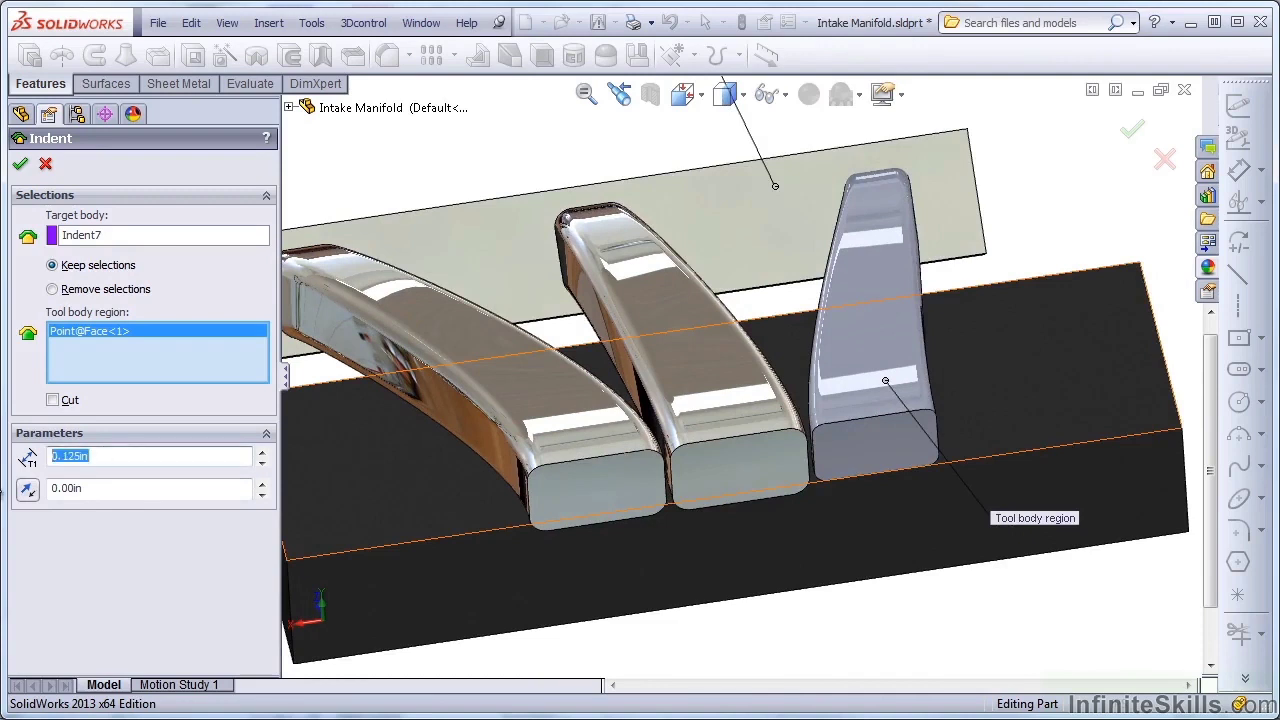
key("Return")
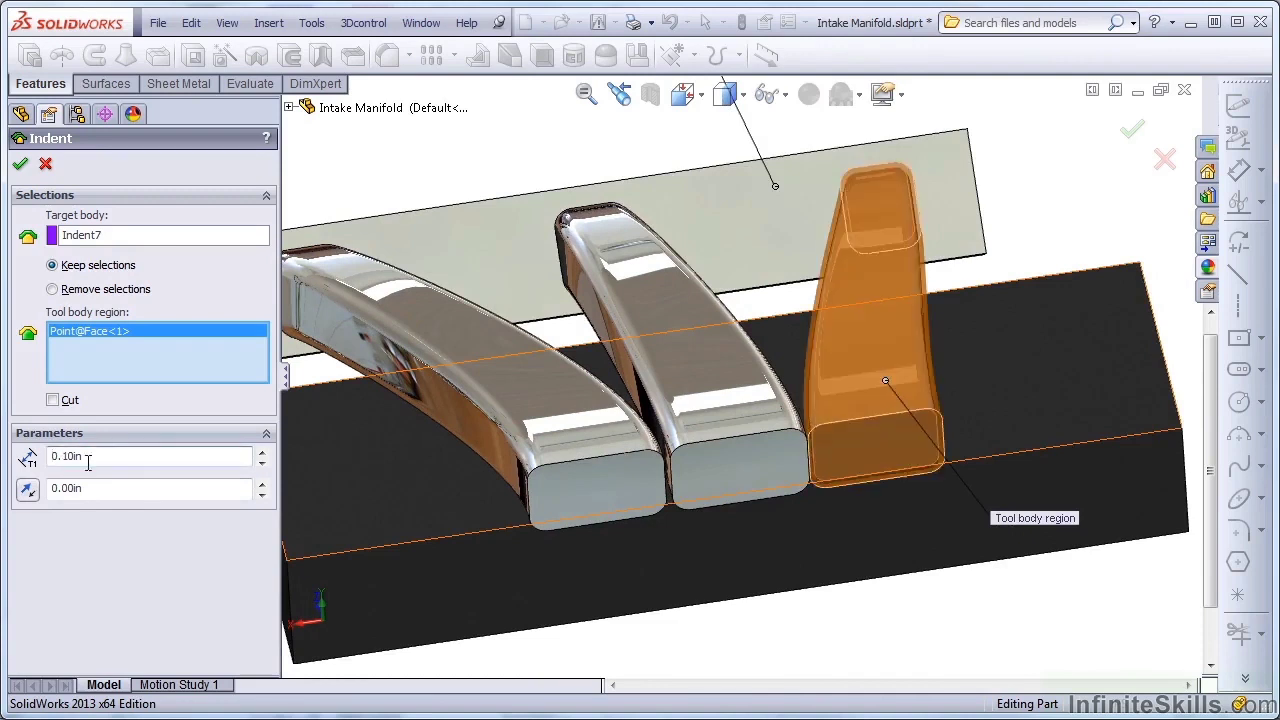
scroll(840, 450, "down", 5)
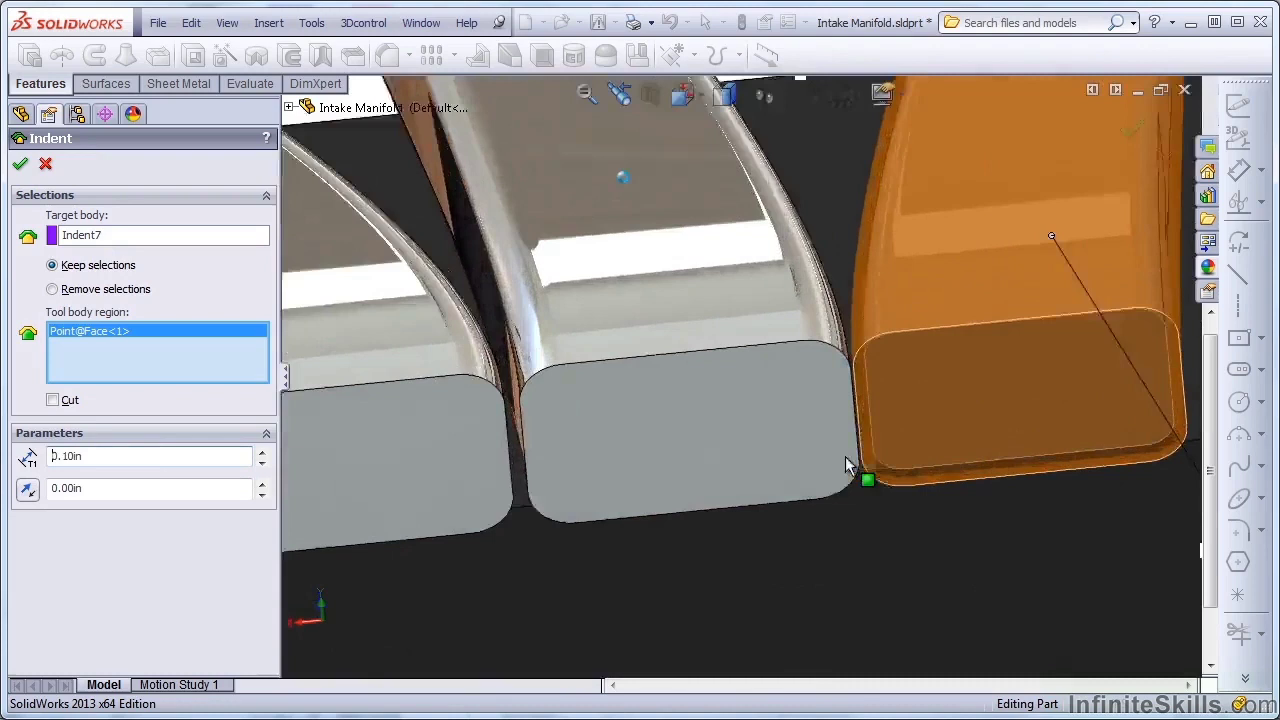
scroll(845, 456, "down", 4)
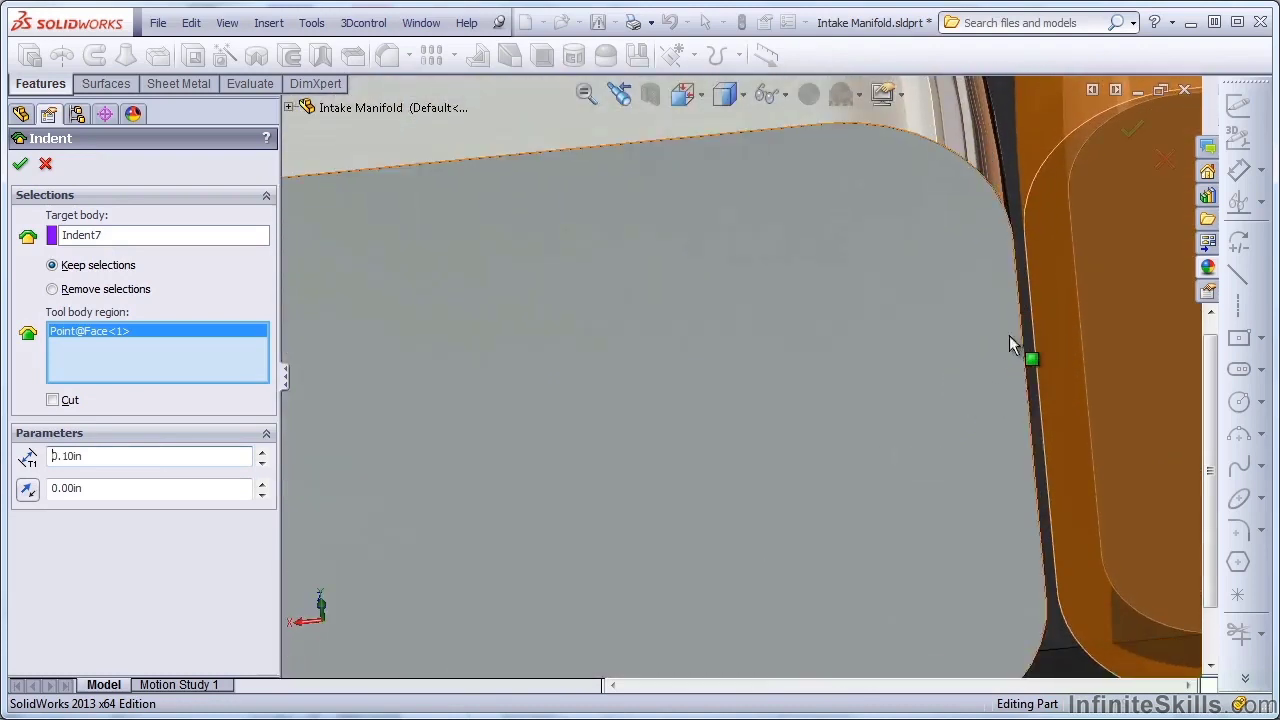
left_click(18, 163)
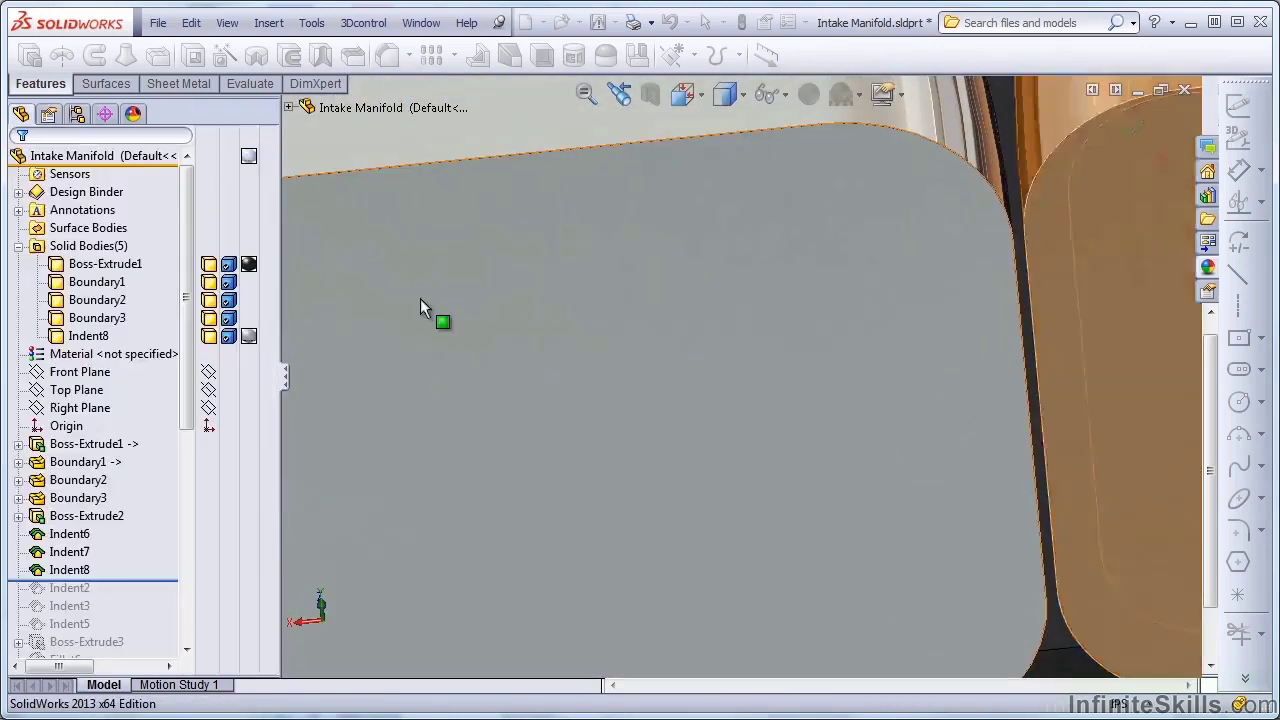
Hide the black block body behind the runners
scroll(897, 467, "up", 10)
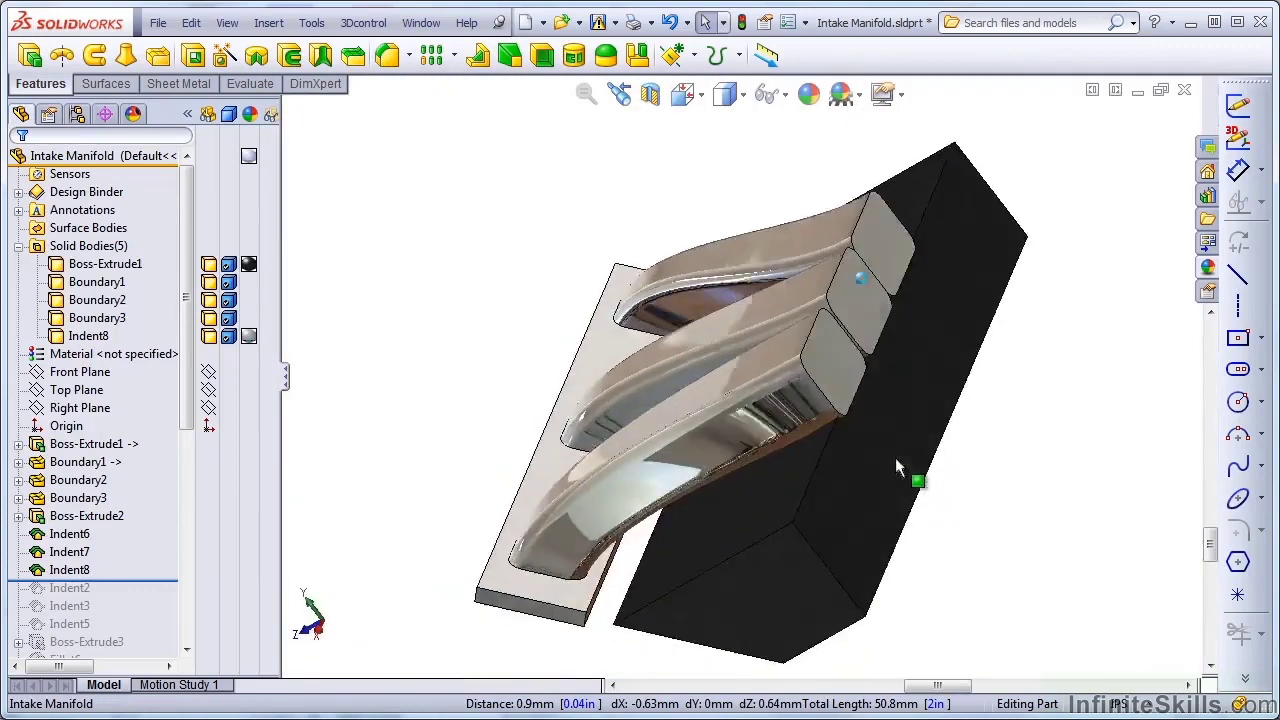
middle_click_drag(897, 463, 1014, 449)
left_click(812, 508)
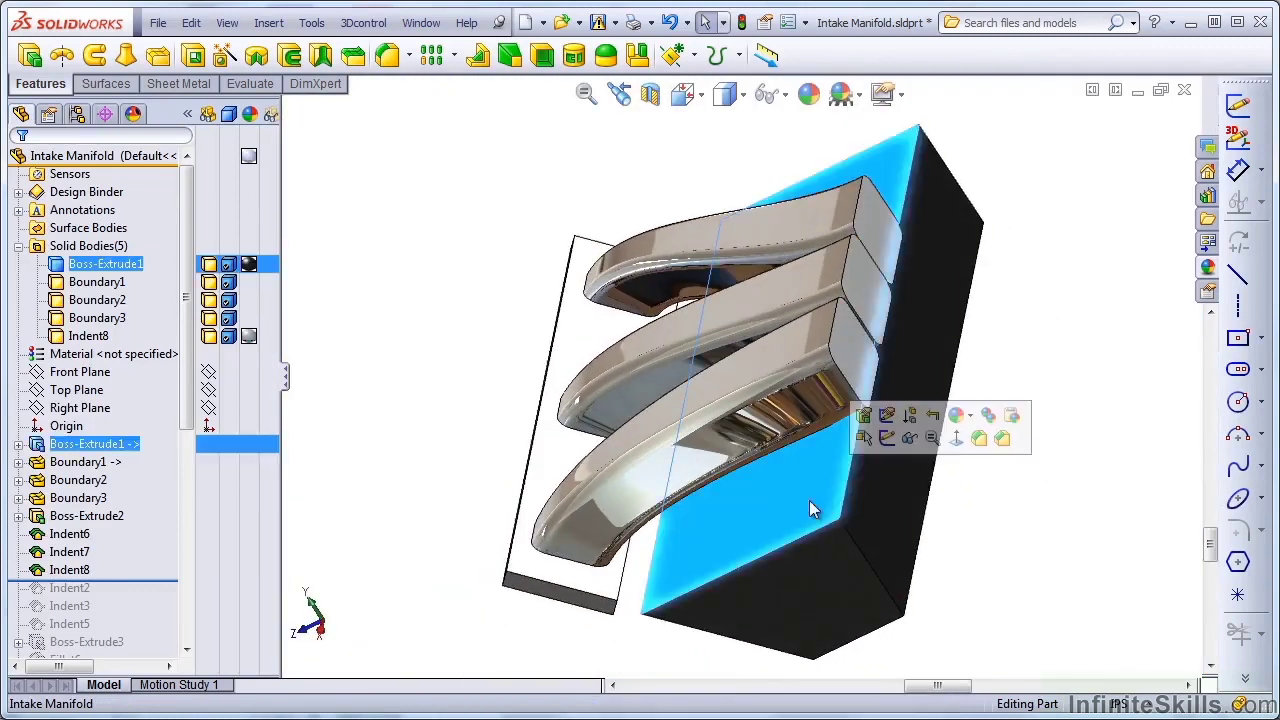
left_click(909, 441)
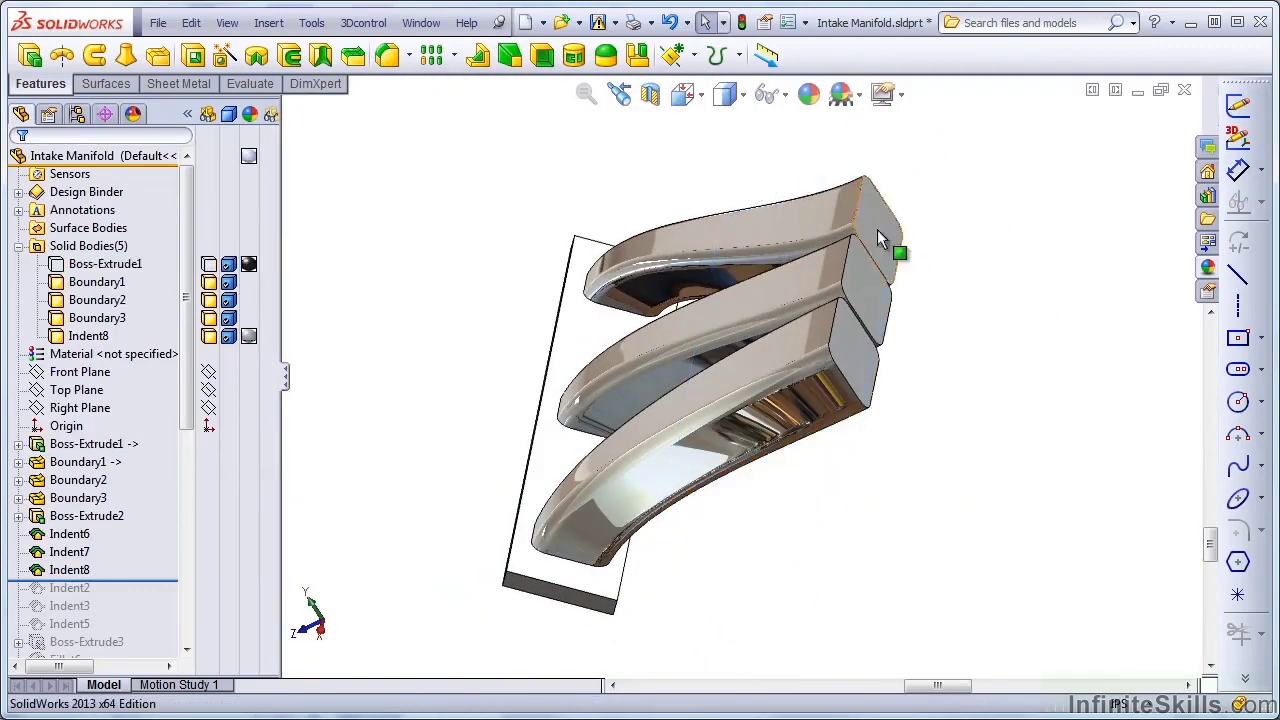
Hide the Boundary1, Boundary2 and Boundary3 solid bodies, leaving only the indented flange body shown
left_click(208, 300)
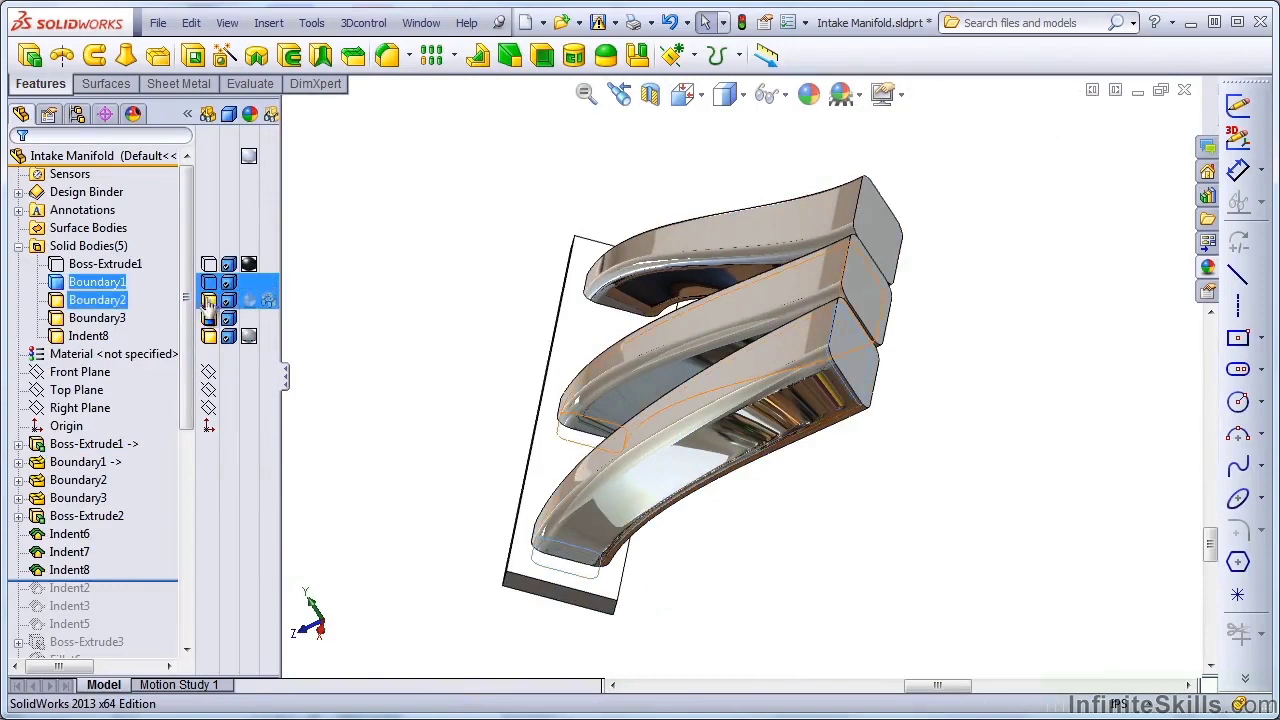
left_click(210, 318, "ctrl")
left_click(210, 318)
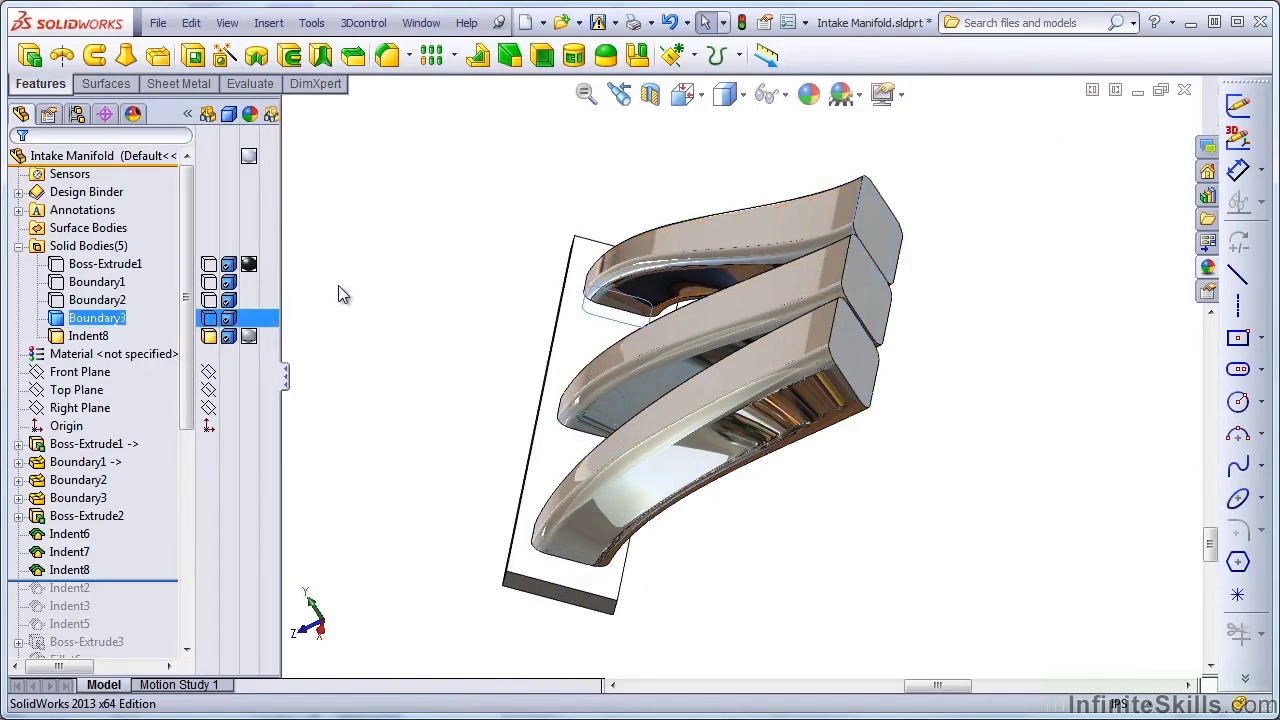
left_click(340, 294)
Section the view at the Front Plane with the direction reversed and move the cut about 1.07 in into the runners
left_click(655, 94)
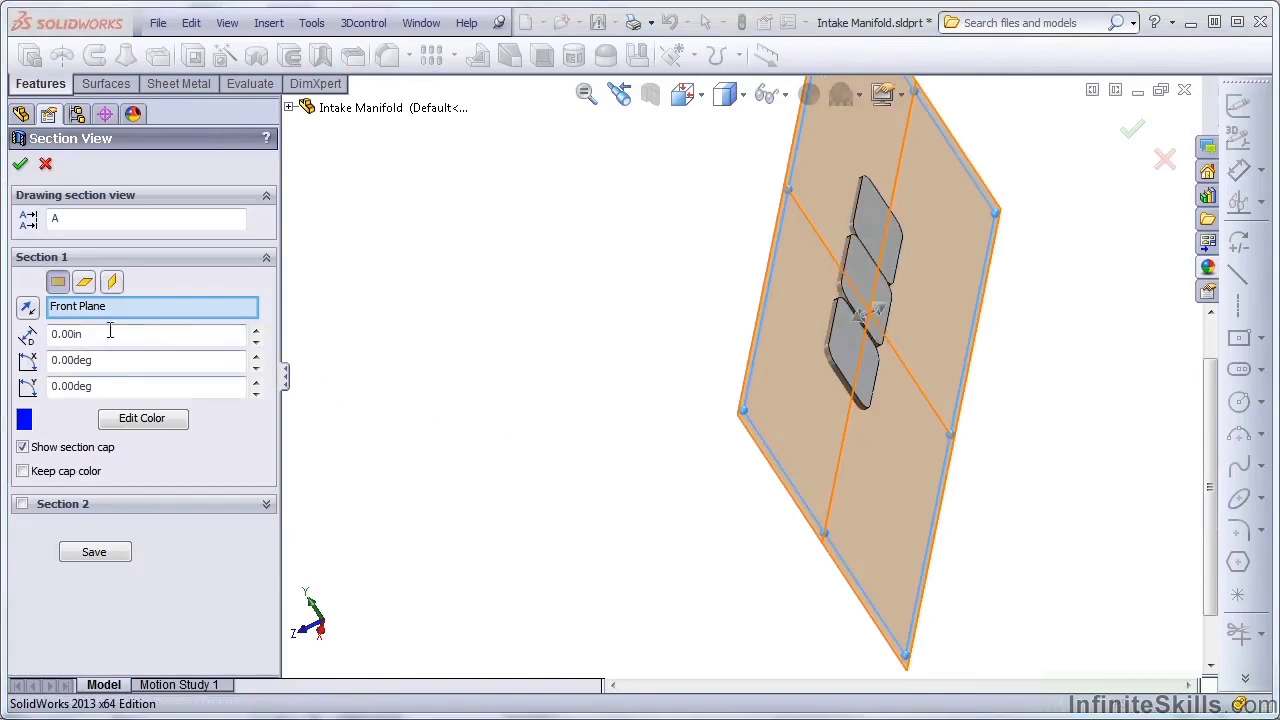
left_click(28, 307)
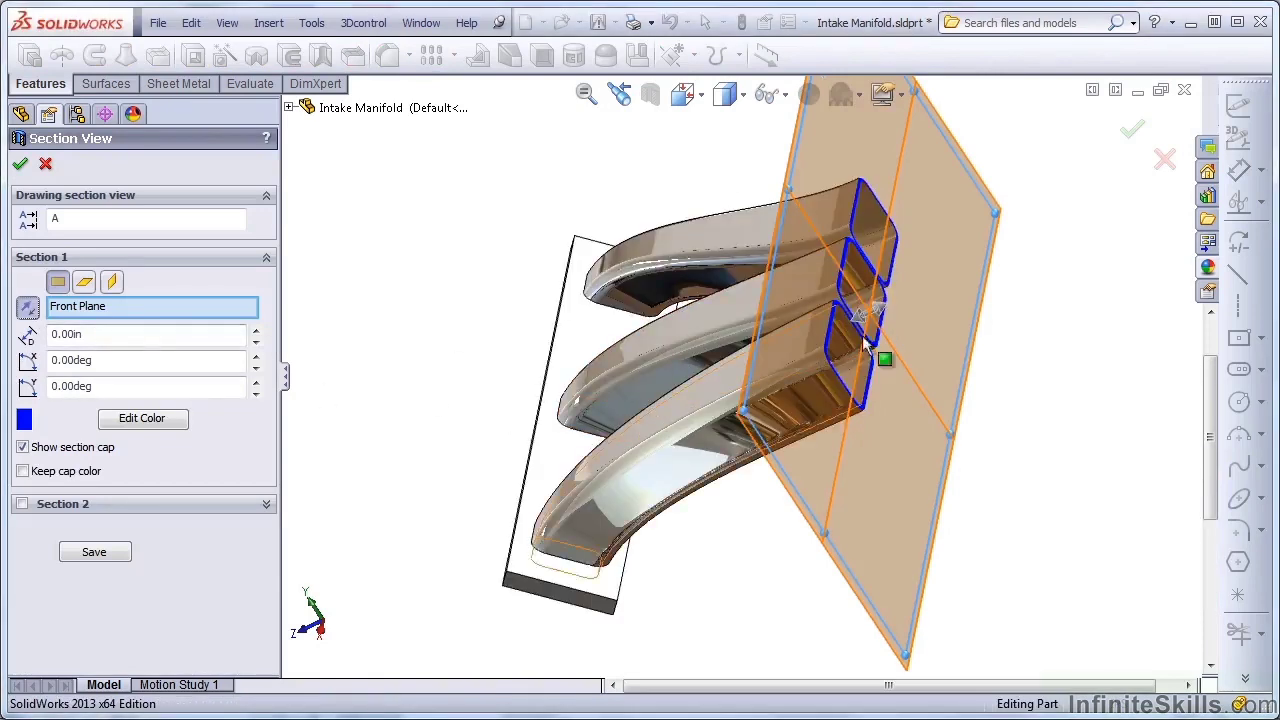
left_click_drag(874, 312, 902, 345)
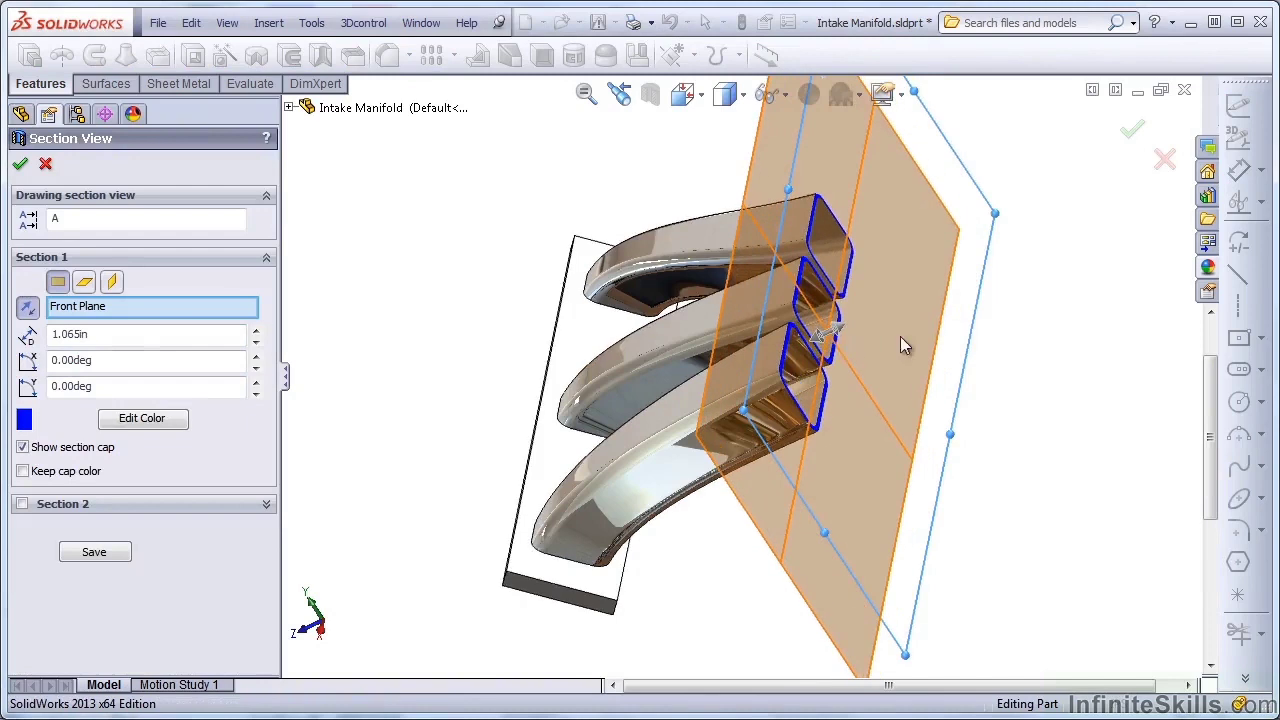